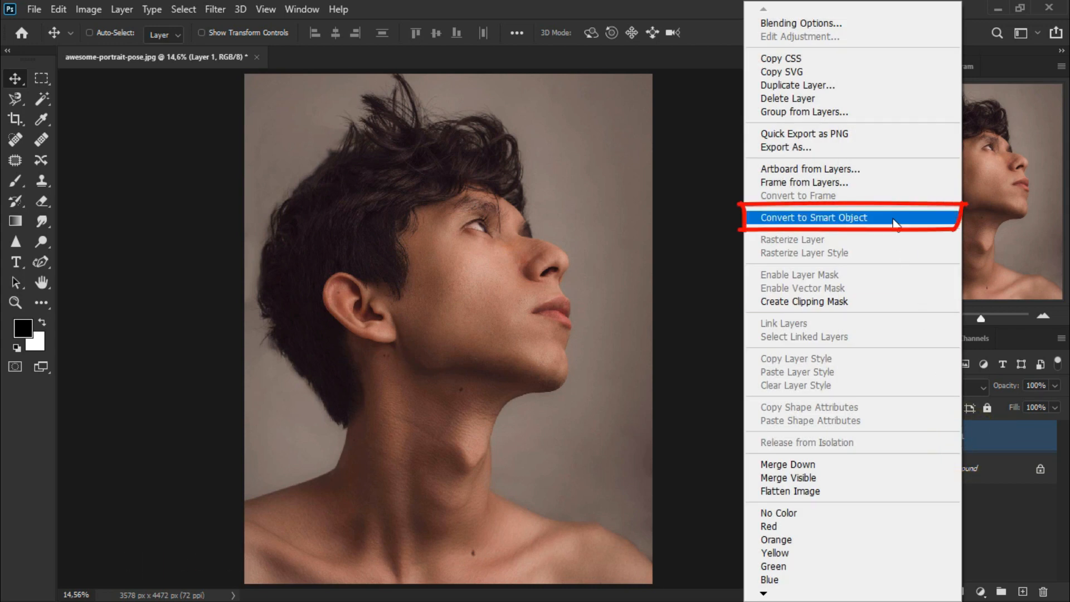
- Convert Layer 1 to a smart object and apply Shadows/Highlights with the shadows amount at 100%
{"action": "left_click", "coordinate": [894, 223]}
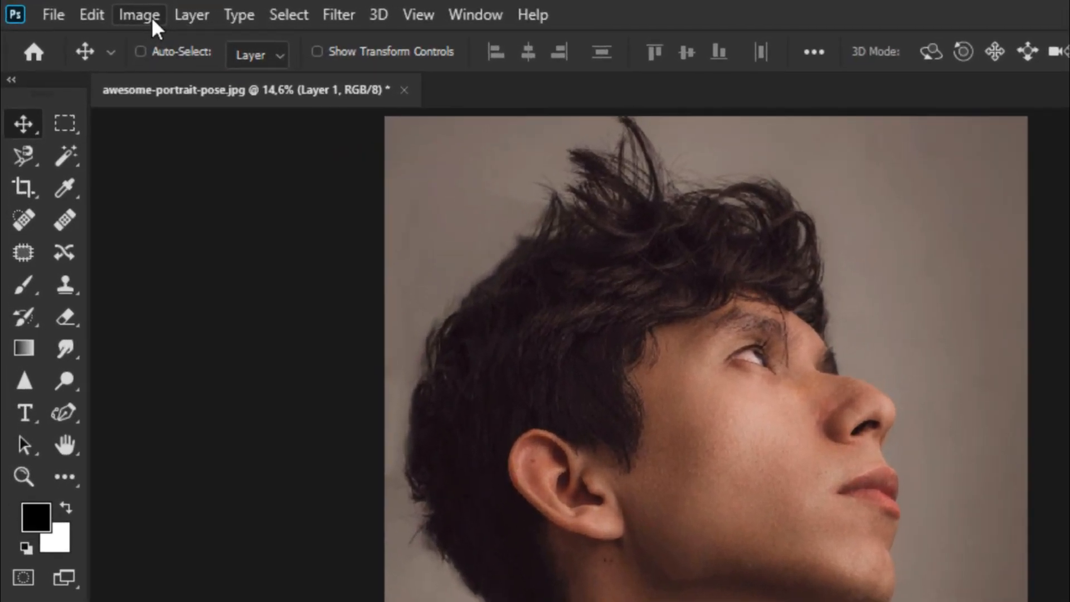
{"action": "left_click", "coordinate": [95, 11]}
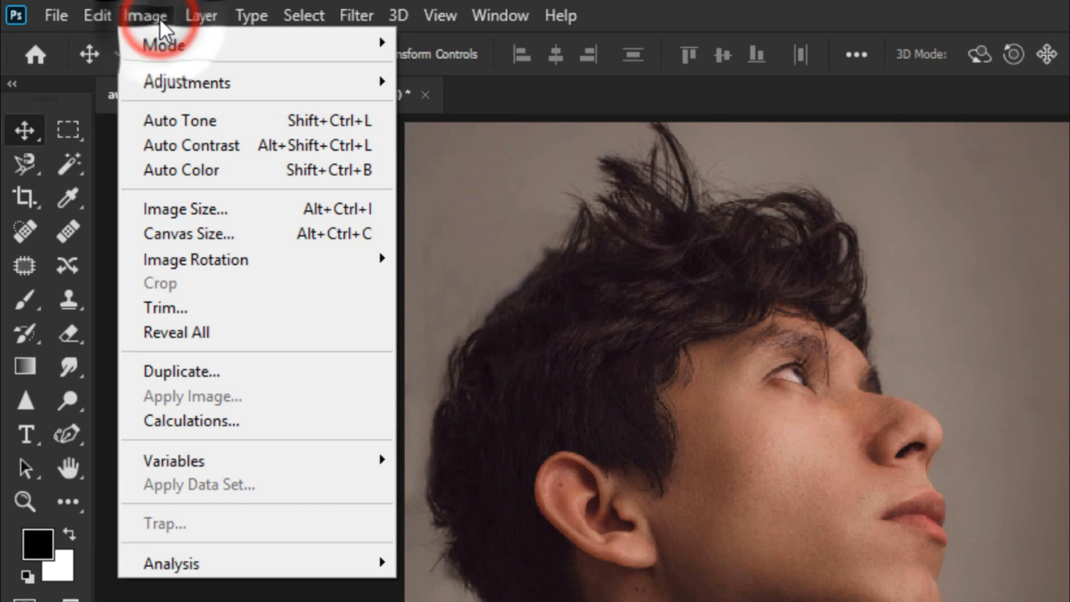
{"action": "mouse_move", "coordinate": [187, 83]}
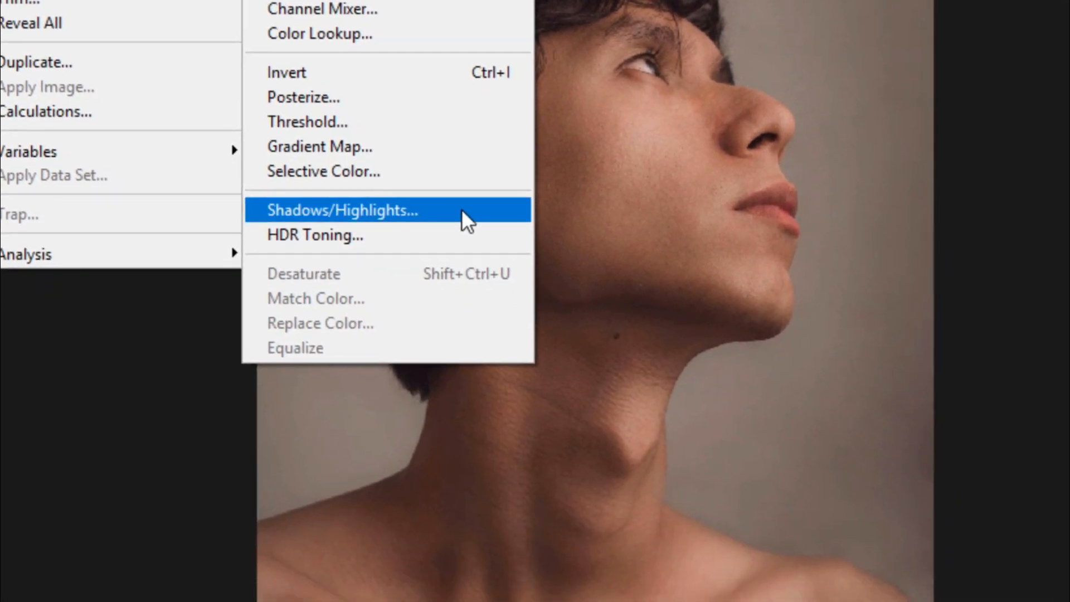
{"action": "left_click", "coordinate": [462, 210]}
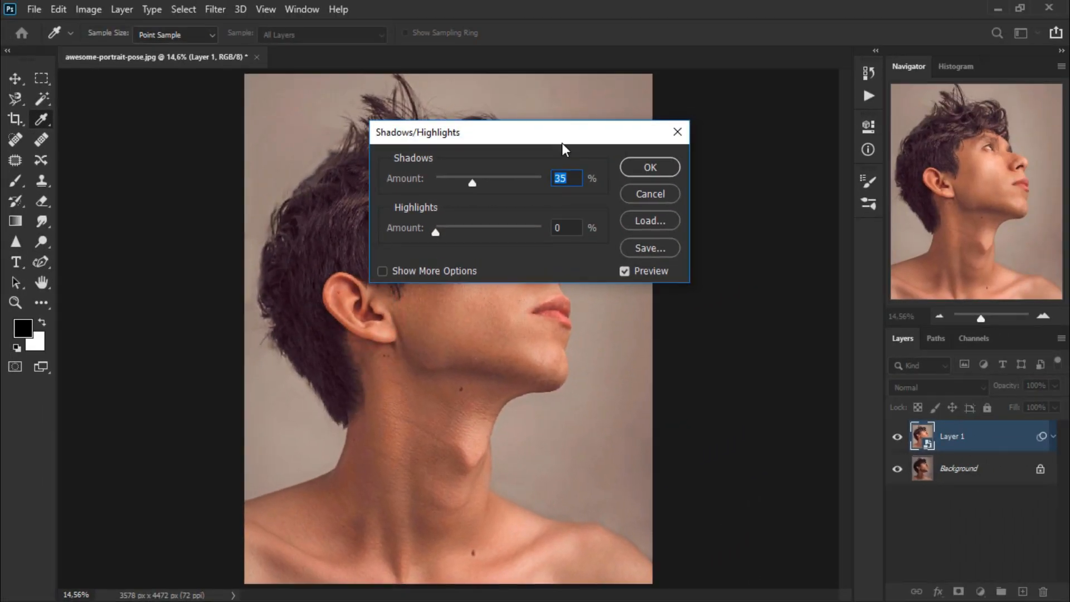
{"action": "left_click_drag", "start_coordinate": [562, 143], "coordinate": [718, 396]}
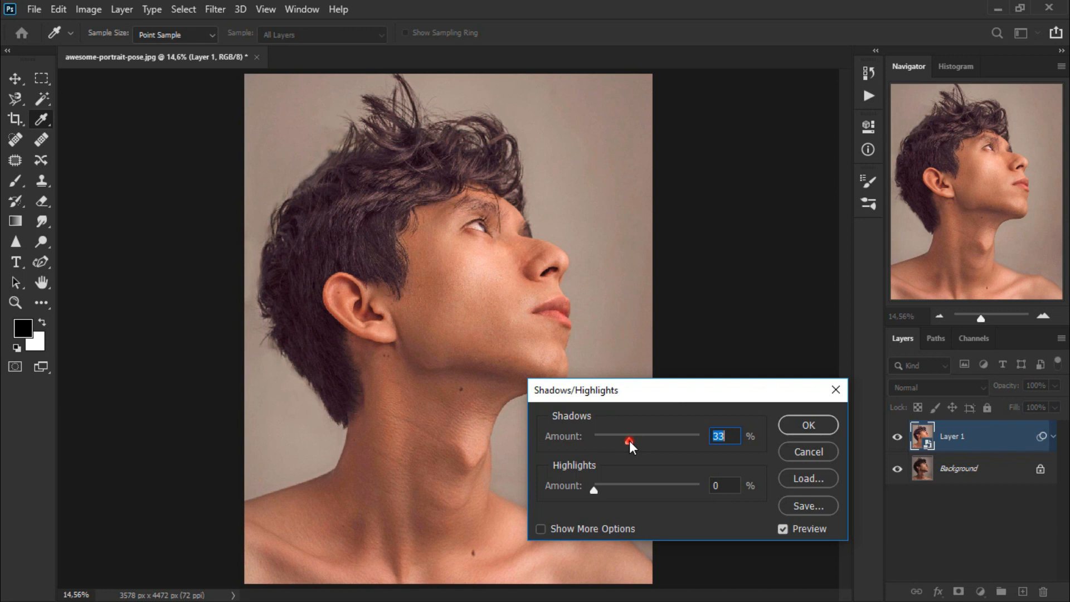
{"action": "left_click_drag", "start_coordinate": [629, 440], "coordinate": [770, 447]}
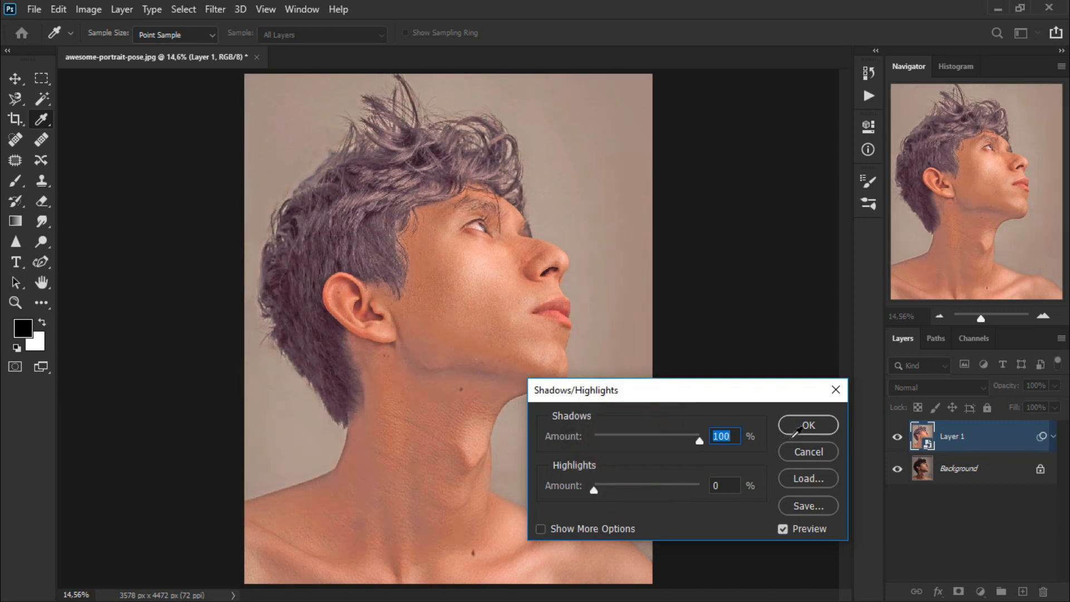
{"action": "left_click", "coordinate": [817, 427]}
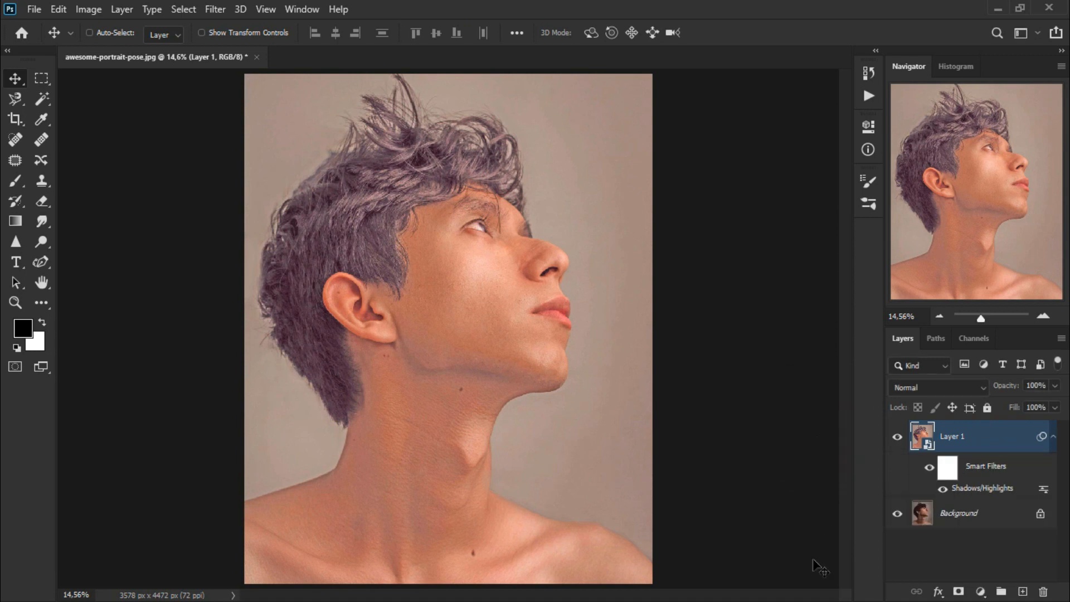
- Apply a Smart Blur filter to Layer 1 with radius 3.0, threshold 25.0 and High quality, checking the face in the preview
{"action": "left_click", "coordinate": [215, 11]}
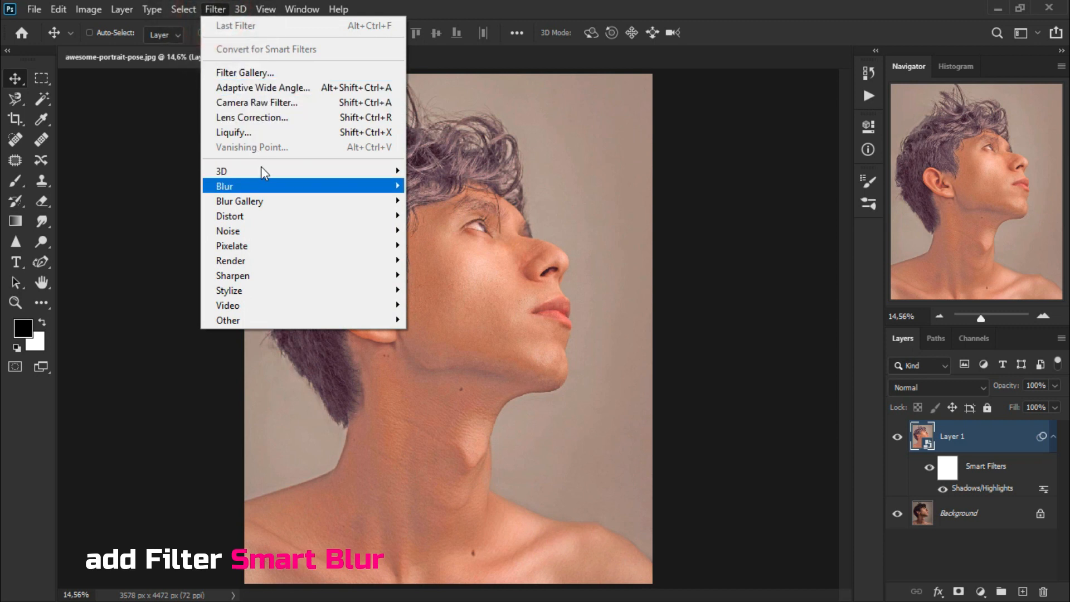
{"action": "mouse_move", "coordinate": [261, 167]}
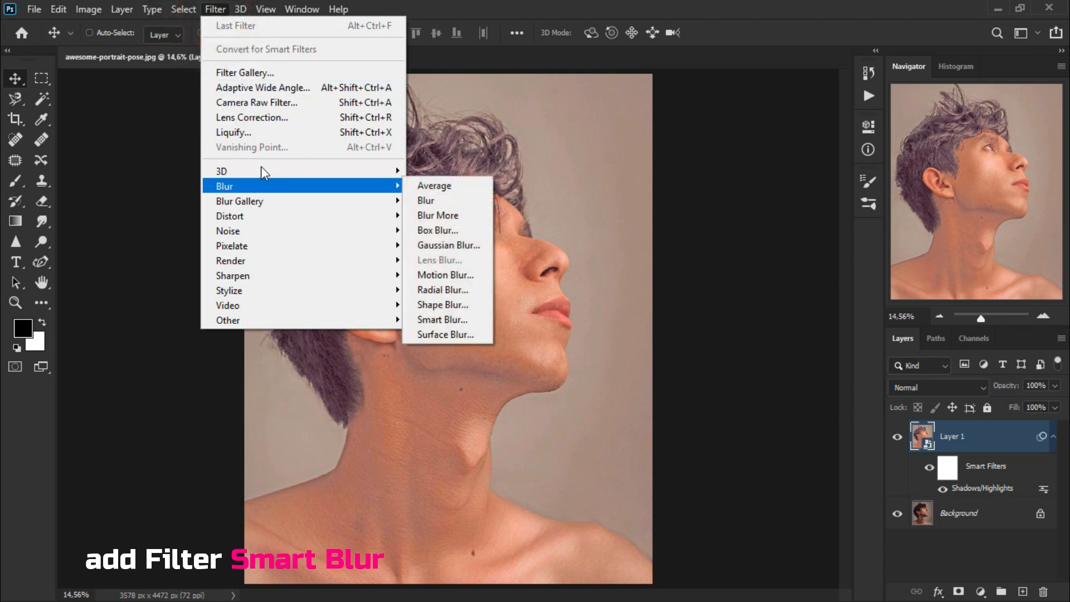
{"action": "left_click", "coordinate": [463, 319]}
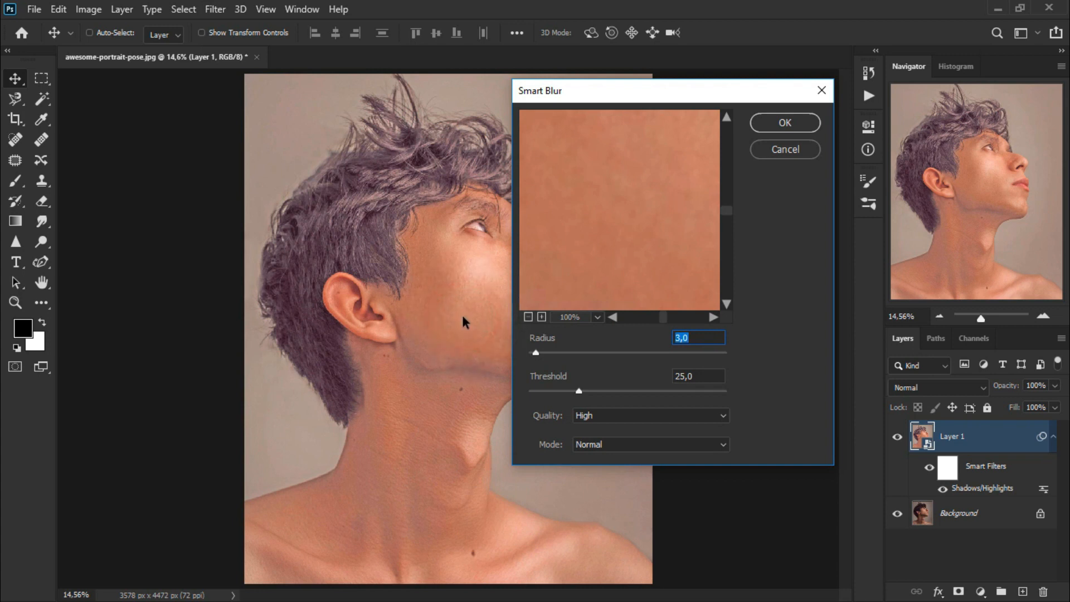
{"action": "left_click", "coordinate": [704, 341]}
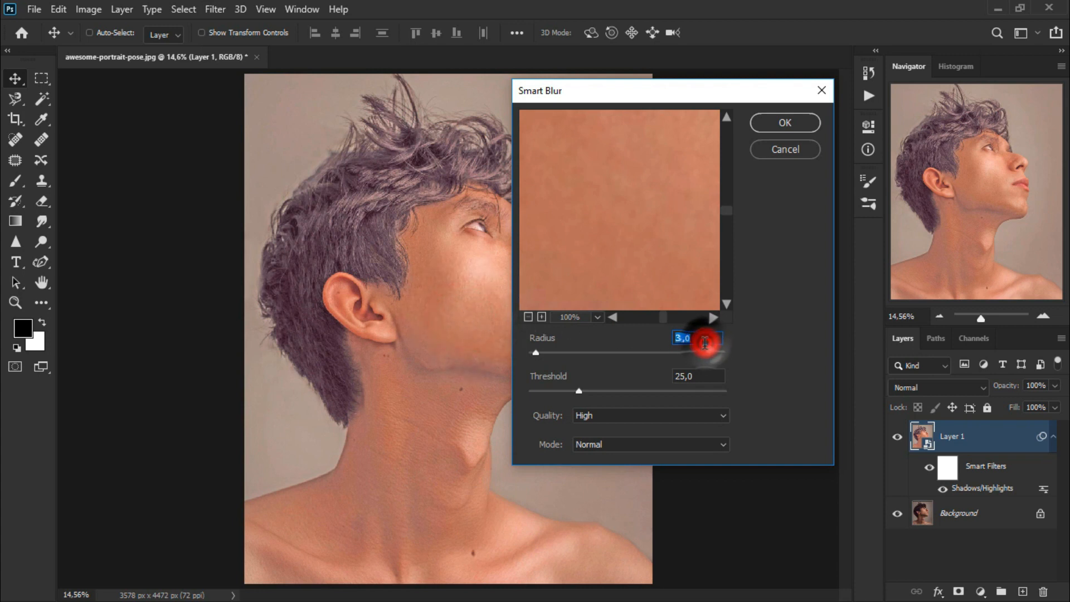
{"action": "left_click", "coordinate": [696, 377]}
{"action": "left_click", "coordinate": [646, 416]}
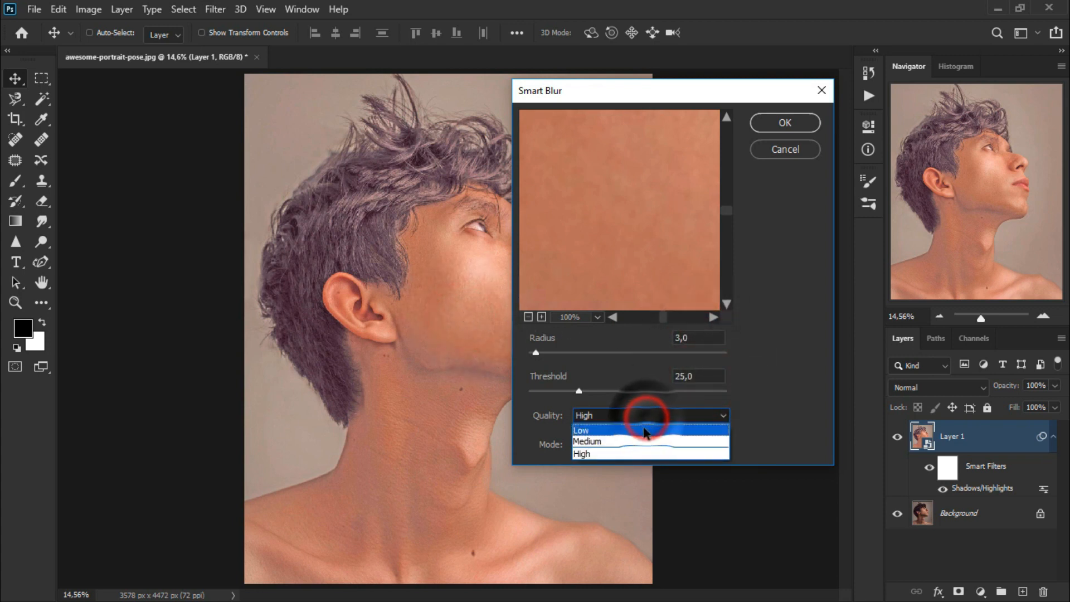
{"action": "left_click", "coordinate": [638, 453]}
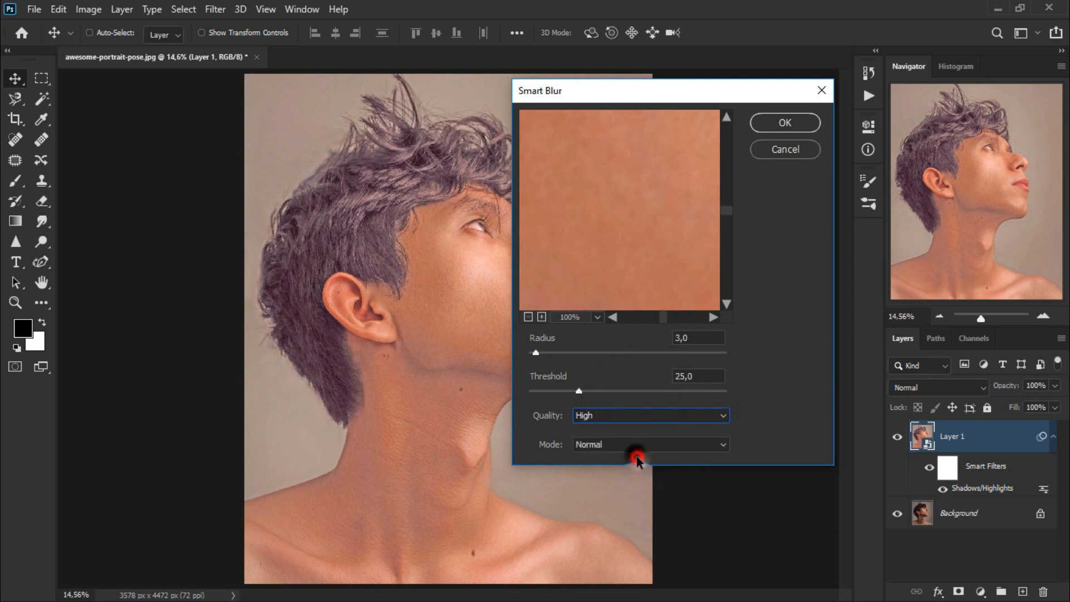
{"action": "left_click", "coordinate": [528, 316]}
{"action": "left_click", "coordinate": [528, 317]}
{"action": "left_click", "coordinate": [527, 316]}
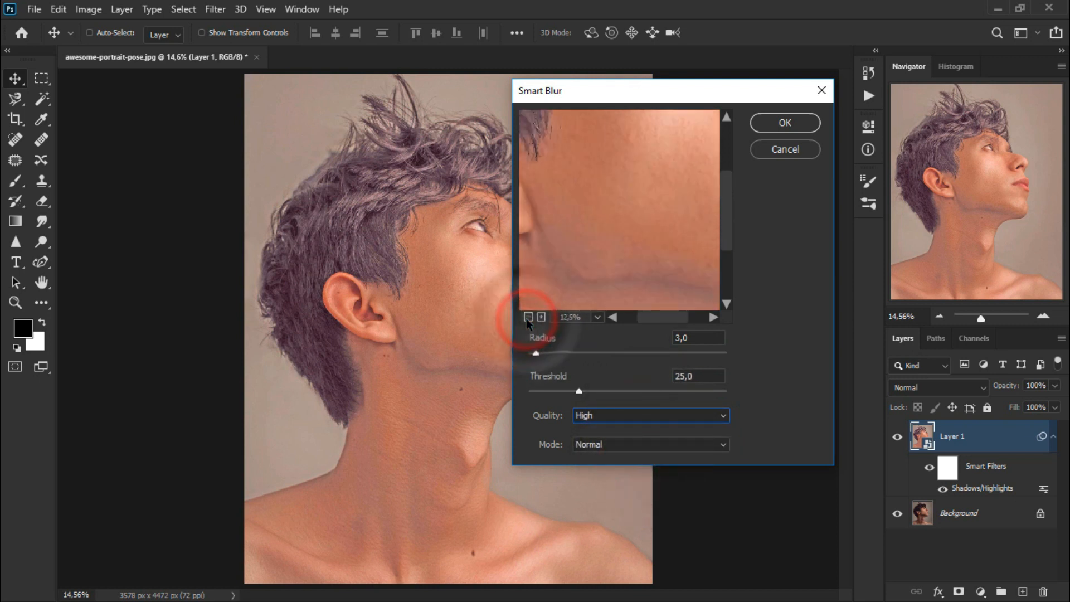
{"action": "left_click_drag", "start_coordinate": [633, 236], "coordinate": [619, 268]}
{"action": "left_click", "coordinate": [667, 243]}
{"action": "left_click", "coordinate": [653, 239]}
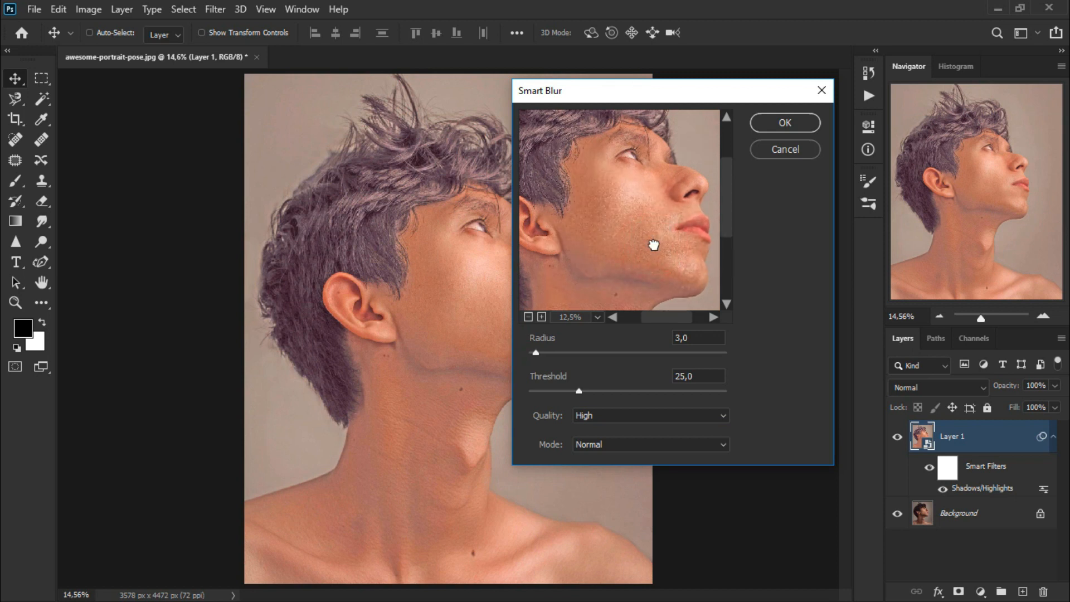
{"action": "left_click", "coordinate": [787, 124]}
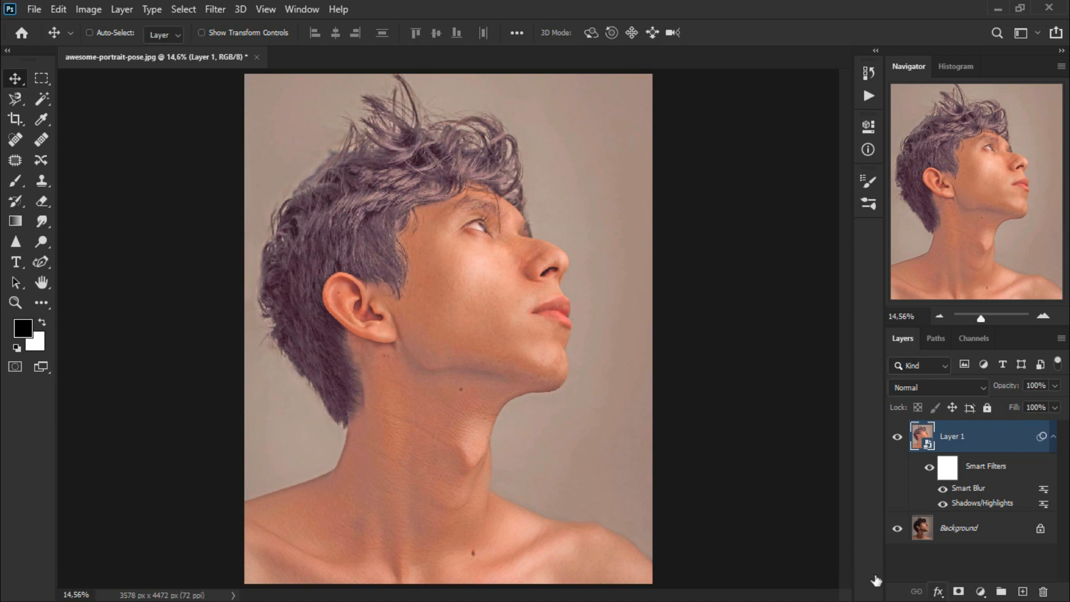
- Add a Photo Filter adjustment layer above Layer 1, using the Cyan filter at 37% density
{"action": "left_click", "coordinate": [980, 592]}
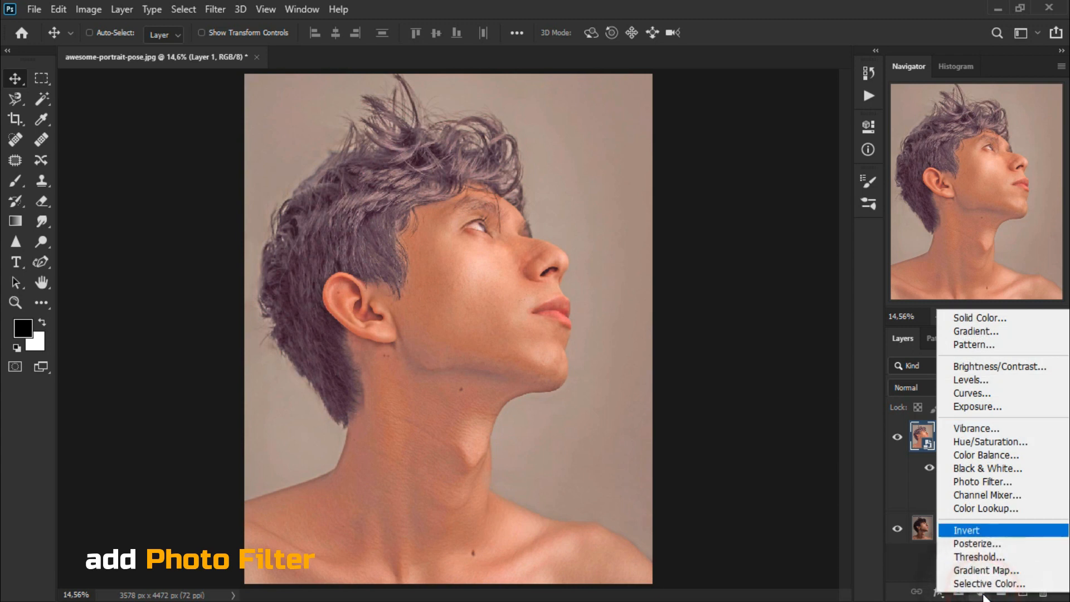
{"action": "left_click", "coordinate": [1014, 482]}
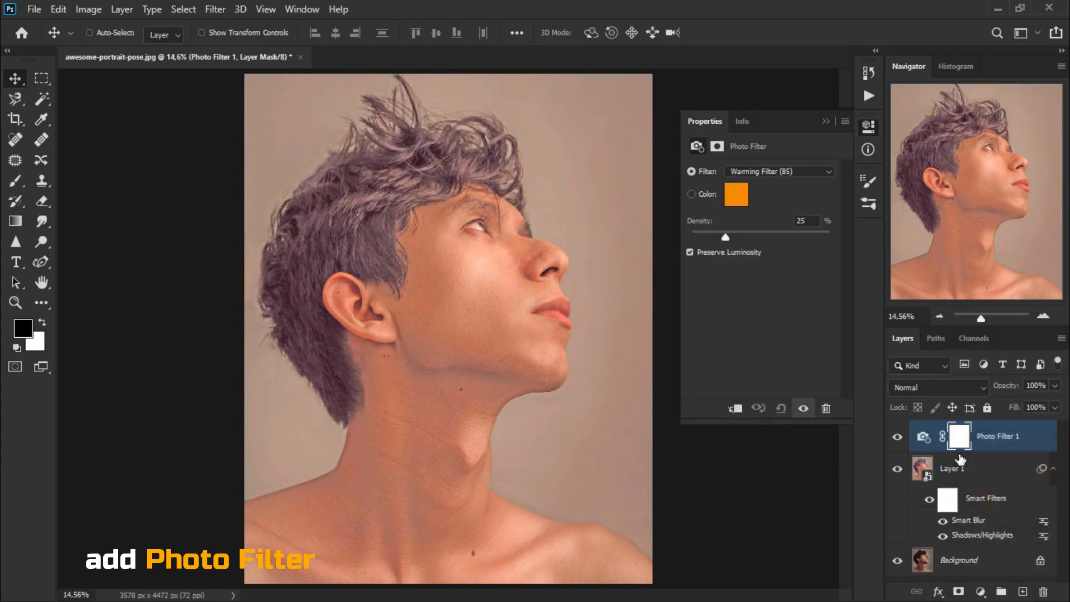
{"action": "left_click", "coordinate": [782, 172]}
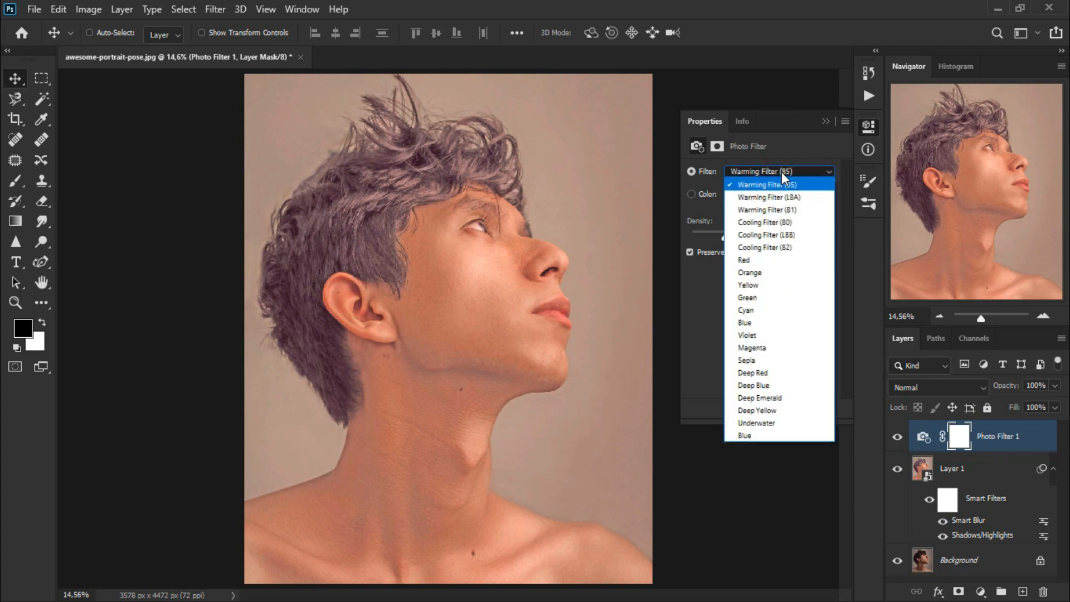
{"action": "left_click", "coordinate": [780, 310]}
{"action": "left_click_drag", "start_coordinate": [729, 235], "coordinate": [737, 235]}
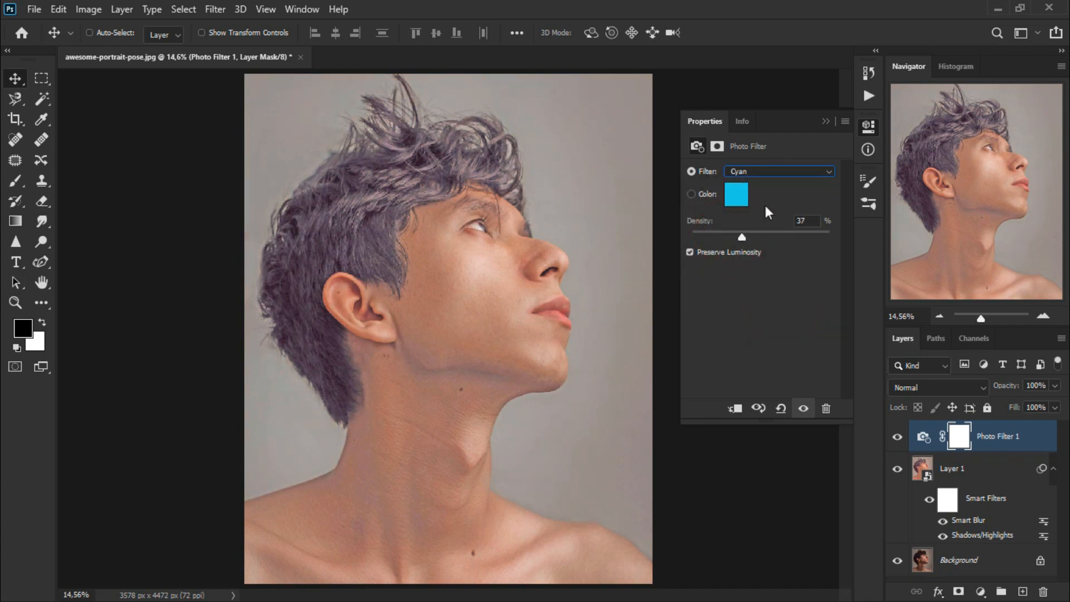
{"action": "left_click", "coordinate": [825, 121]}
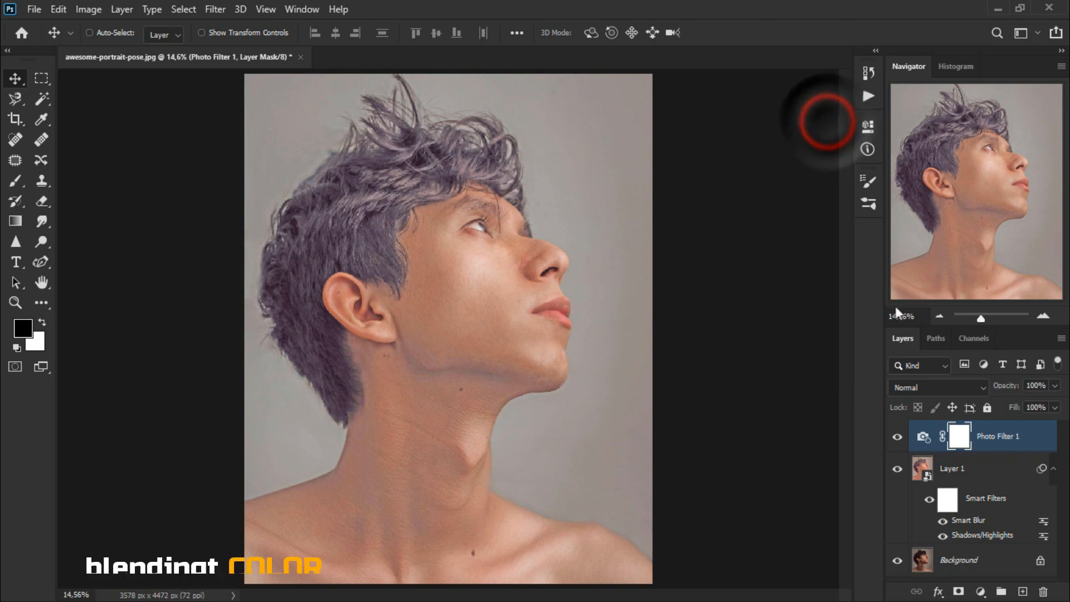
- Set the Photo Filter layer's blend mode to Color
{"action": "left_click", "coordinate": [928, 390]}
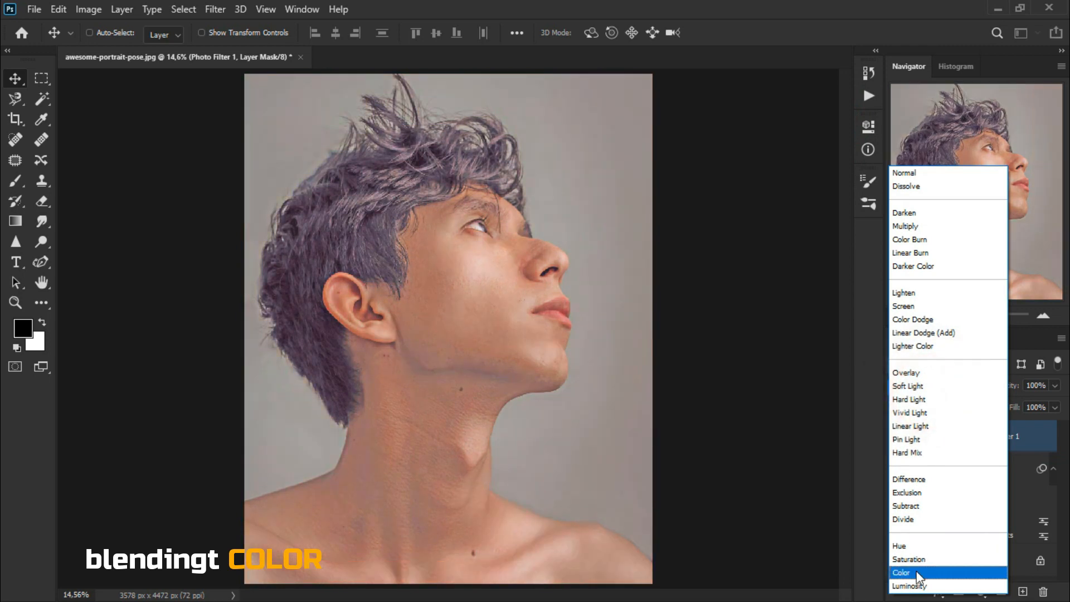
{"action": "left_click", "coordinate": [918, 574]}
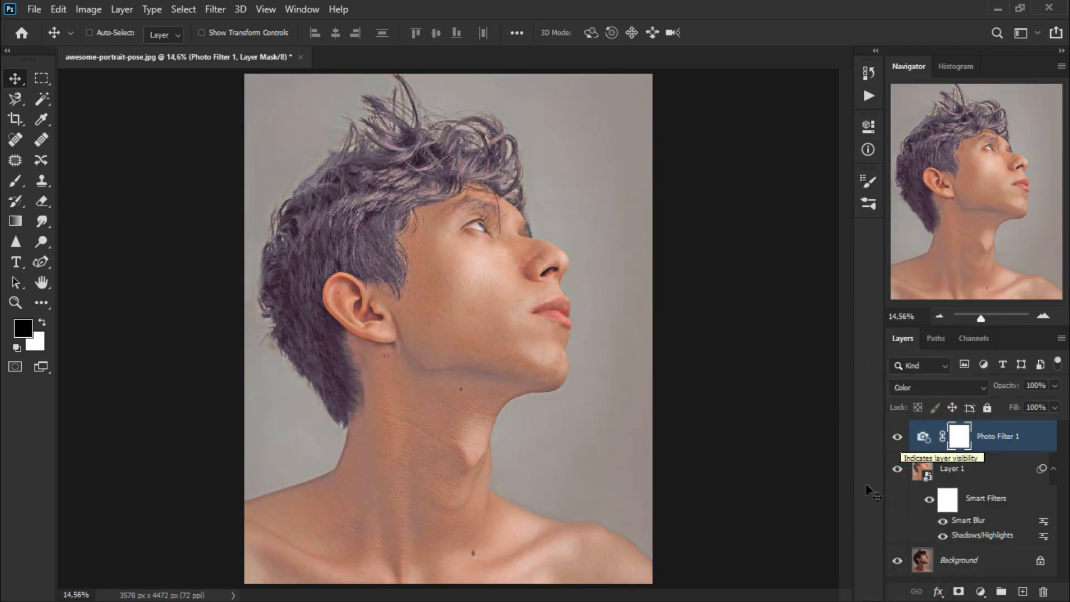
{"action": "left_click", "coordinate": [813, 567]}
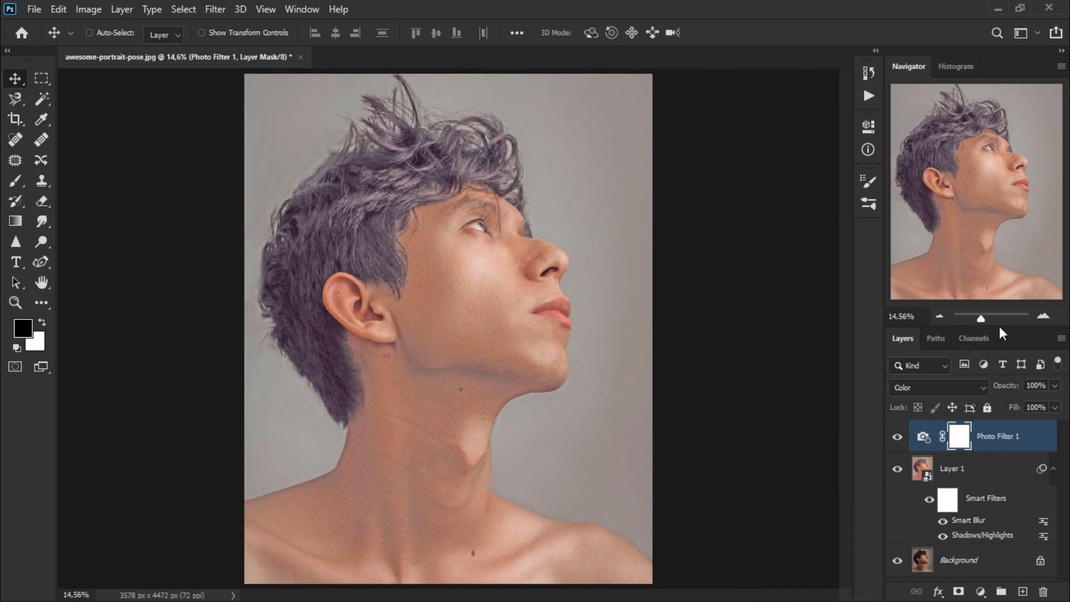
- Add a new empty layer above the Photo Filter layer and set the foreground color to #95fffb
{"action": "left_click_drag", "start_coordinate": [998, 326], "coordinate": [1008, 246]}
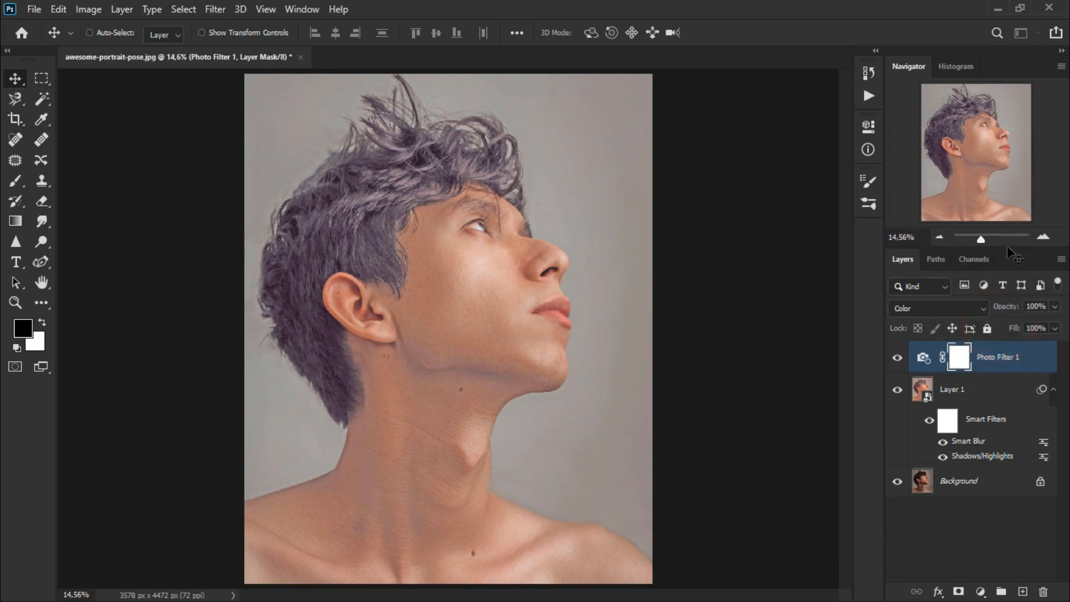
{"action": "left_click", "coordinate": [1024, 590]}
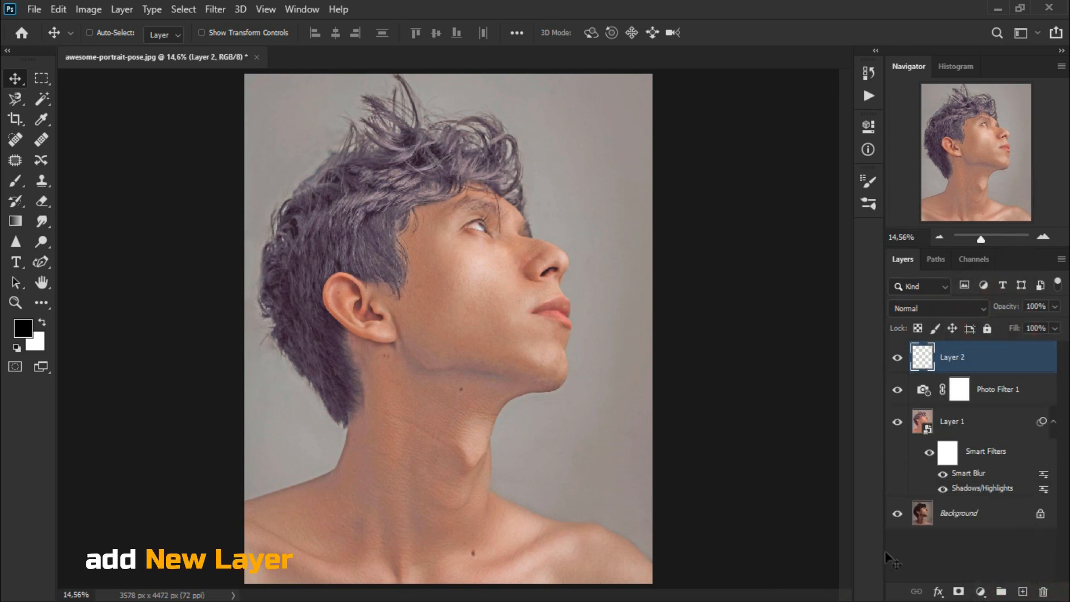
{"action": "left_click", "coordinate": [25, 330]}
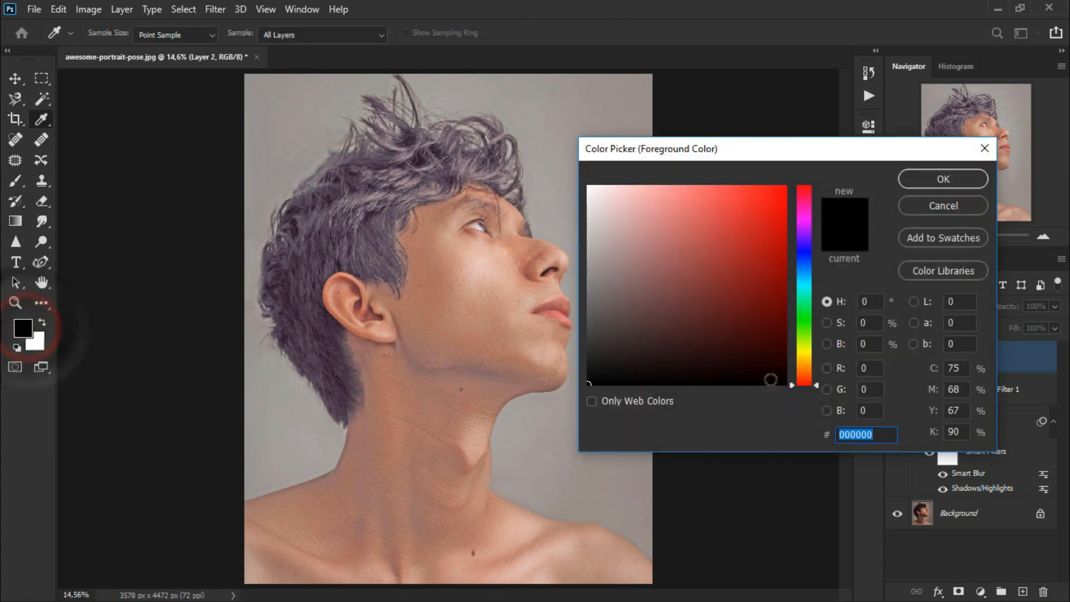
{"action": "type", "text": "95fffb"}
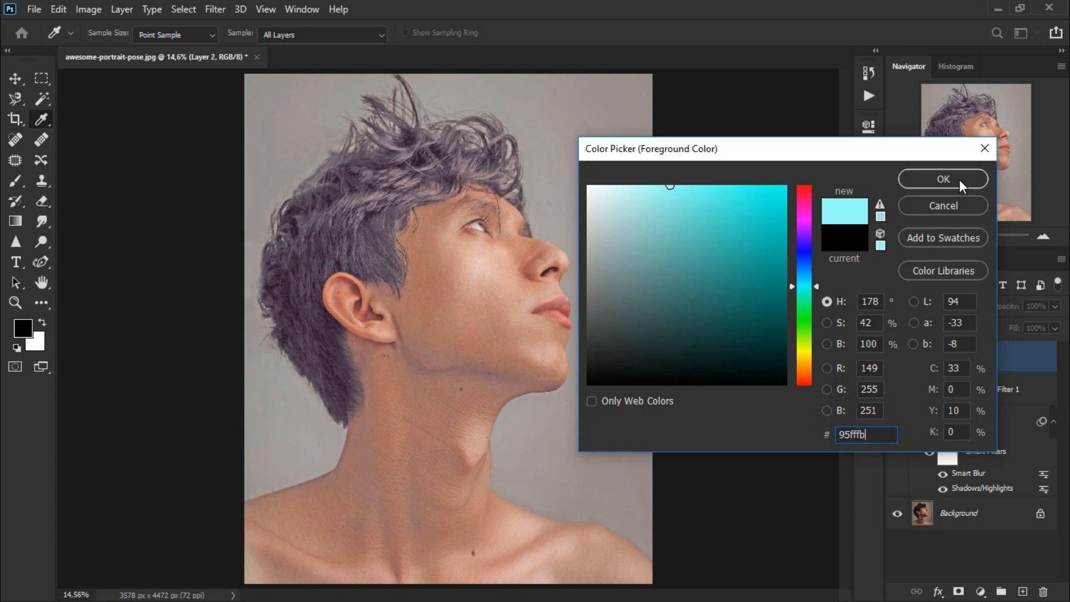
{"action": "left_click", "coordinate": [943, 179]}
{"action": "key", "text": "v"}
- Paint a soft light-cyan glow over the photo's upper-right corner on Layer 2 with the 1900 px Brush at 53% opacity
{"action": "key", "text": "ctrl+minus"}
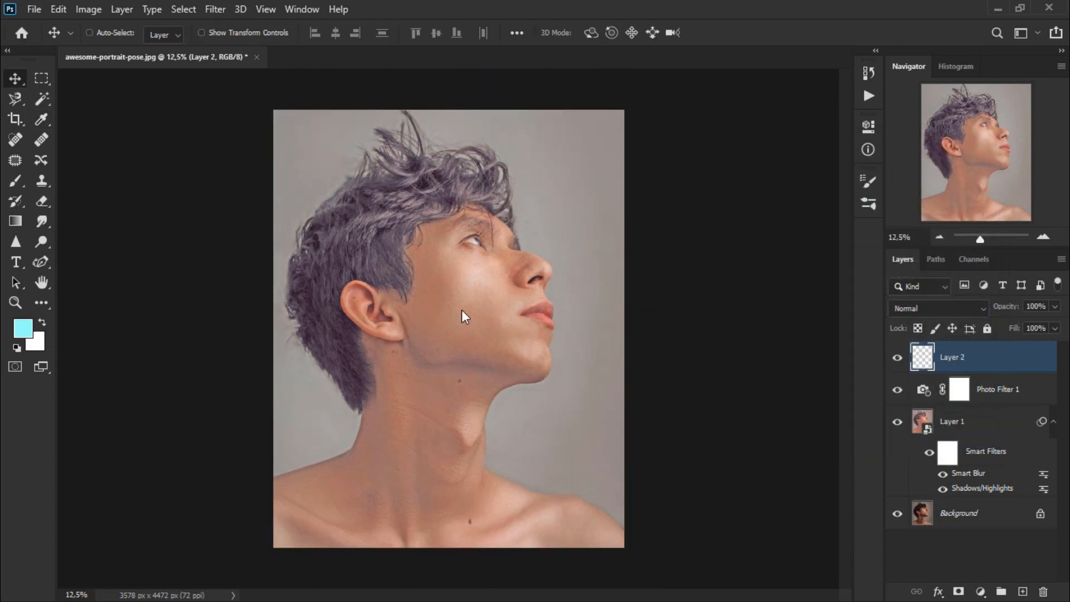
{"action": "left_click", "coordinate": [16, 181]}
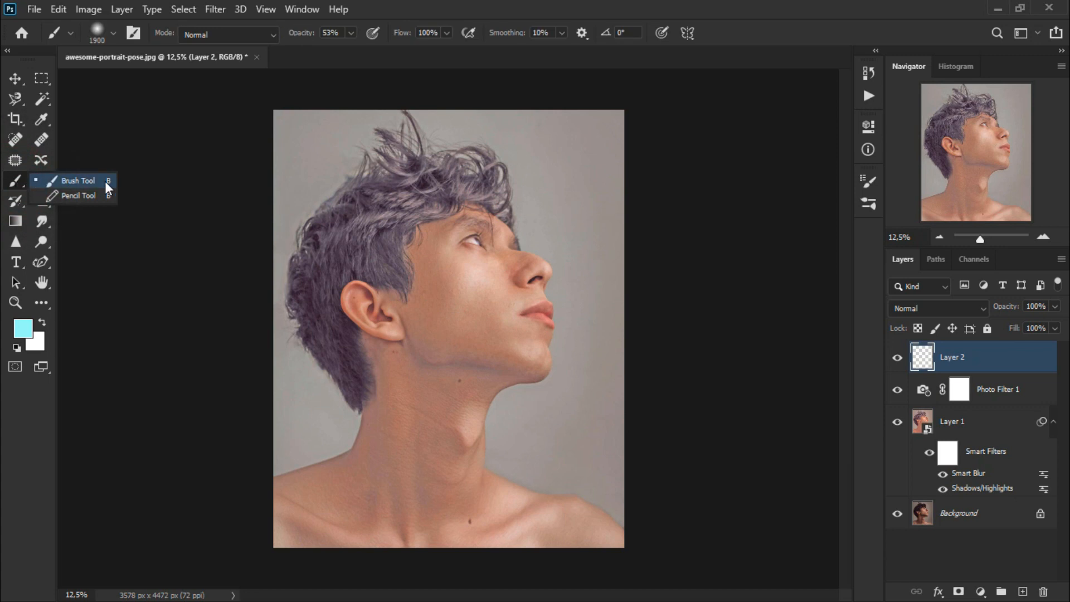
{"action": "left_click", "coordinate": [105, 181]}
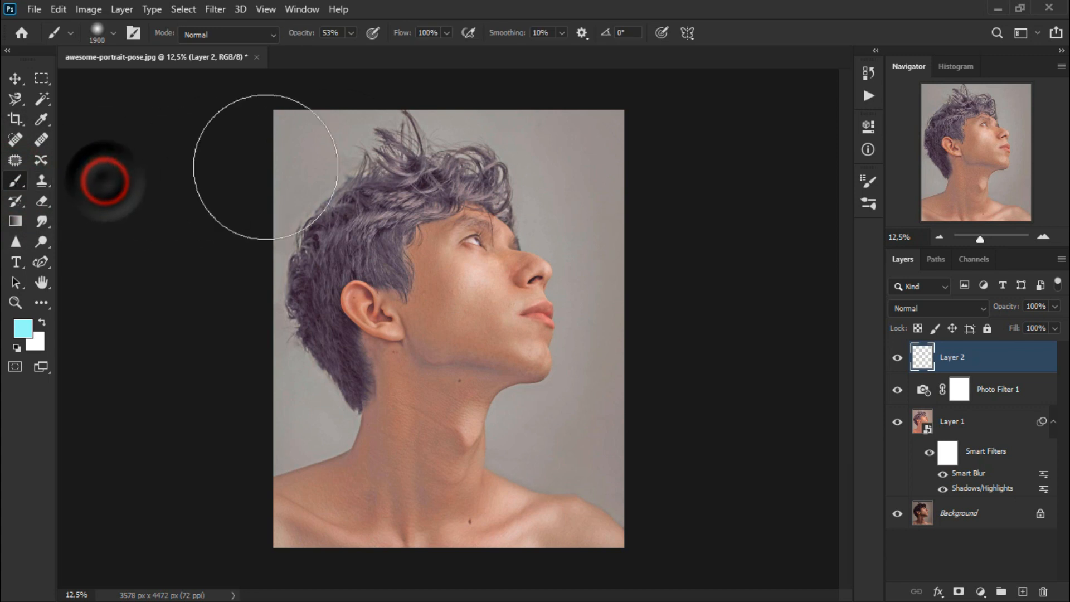
{"action": "left_click", "coordinate": [606, 132]}
{"action": "left_click", "coordinate": [604, 132]}
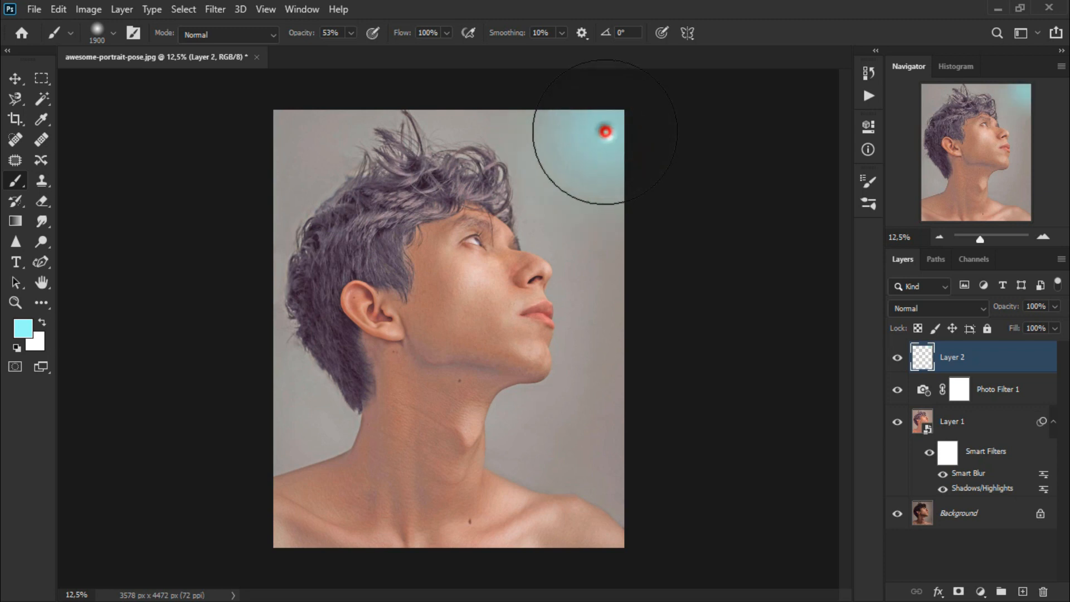
{"action": "left_click", "coordinate": [623, 166]}
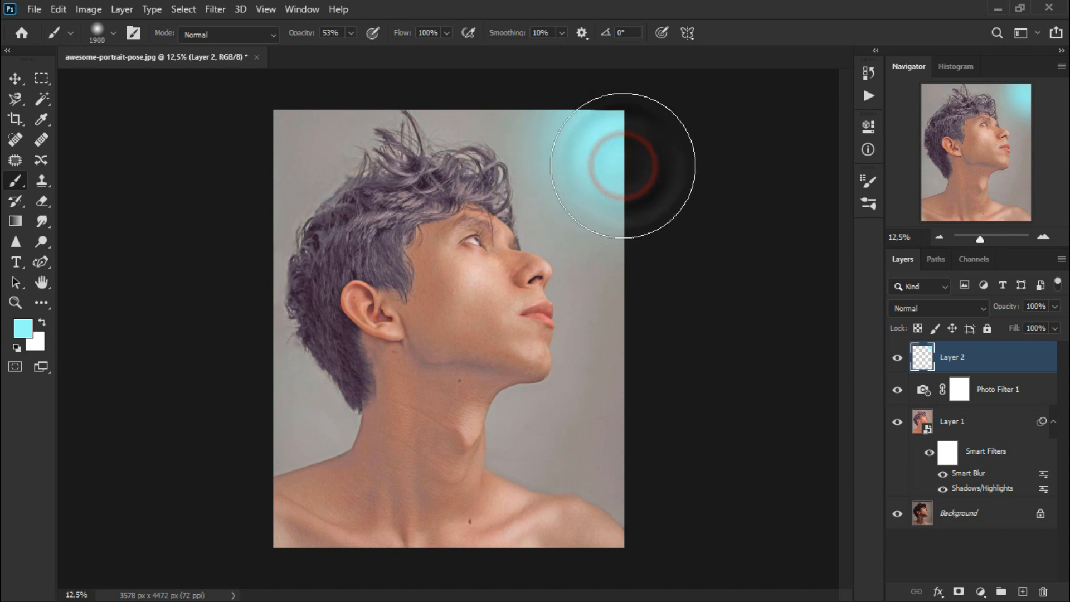
{"action": "left_click", "coordinate": [597, 187]}
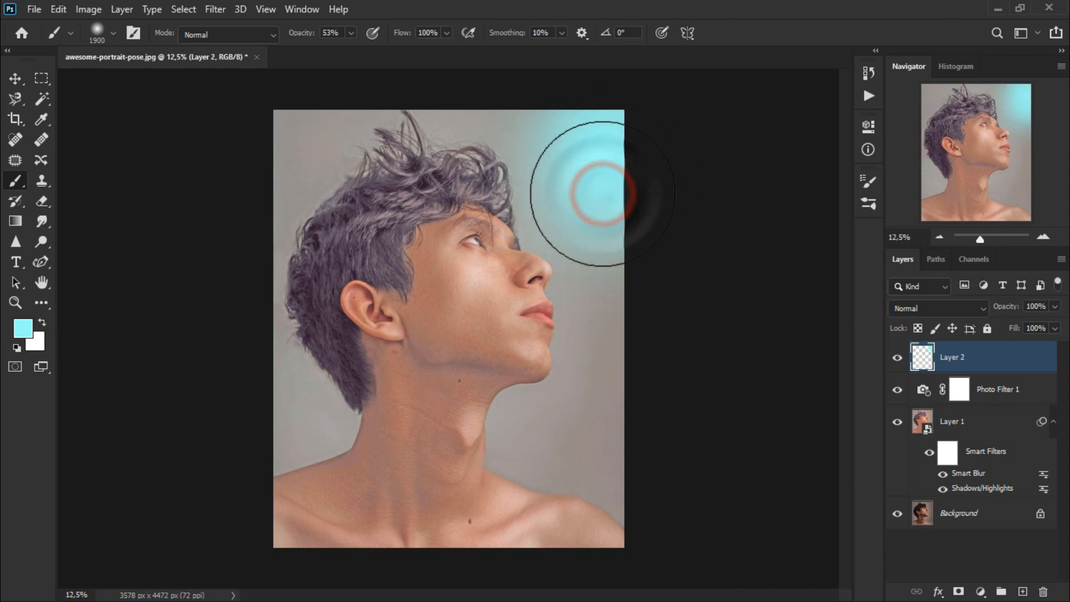
{"action": "left_click", "coordinate": [601, 154]}
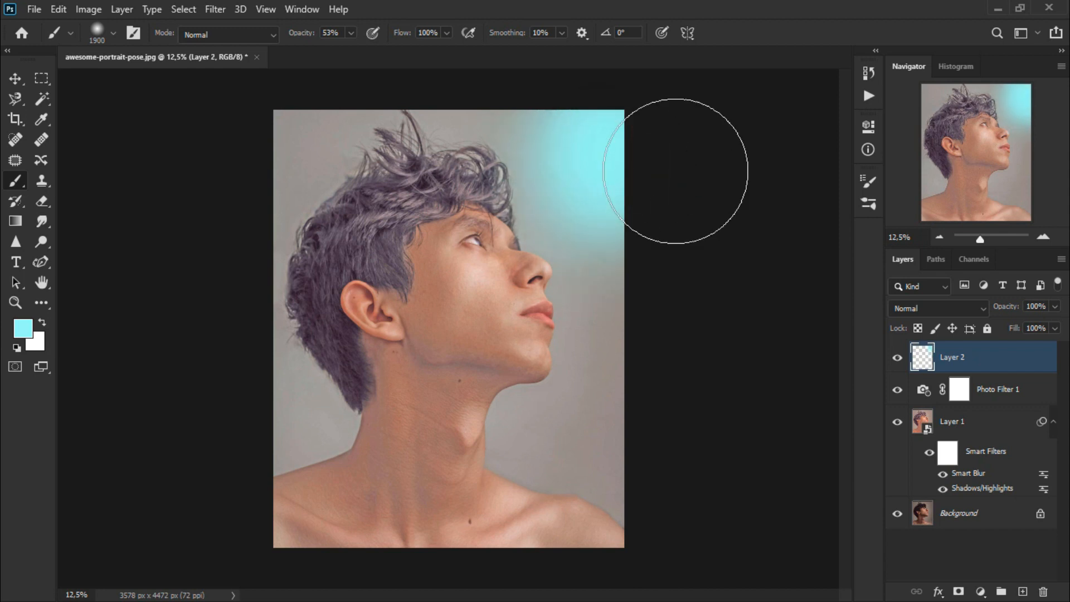
- Apply a Gaussian Blur with a 1000-pixel radius to the cyan glow on Layer 2
{"action": "left_click", "coordinate": [14, 80]}
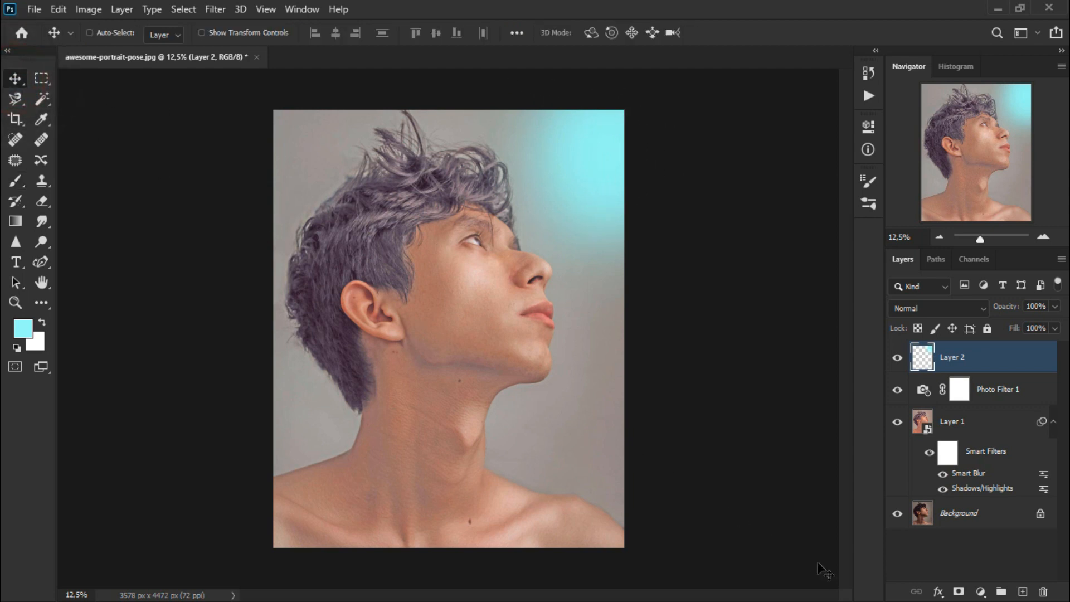
{"action": "left_click", "coordinate": [15, 303]}
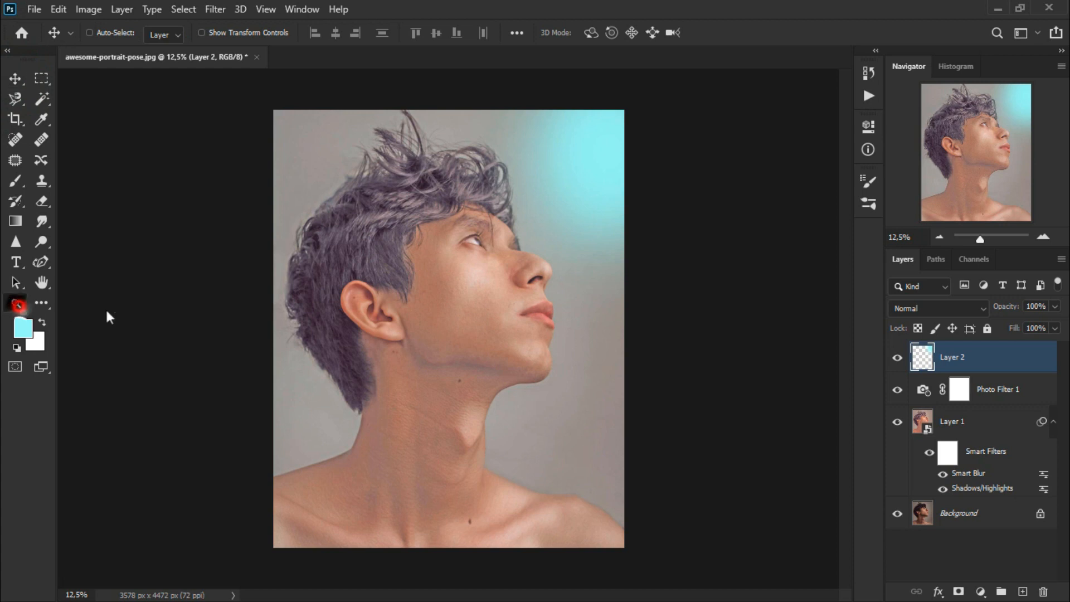
{"action": "right_click", "coordinate": [413, 327]}
{"action": "left_click", "coordinate": [452, 334]}
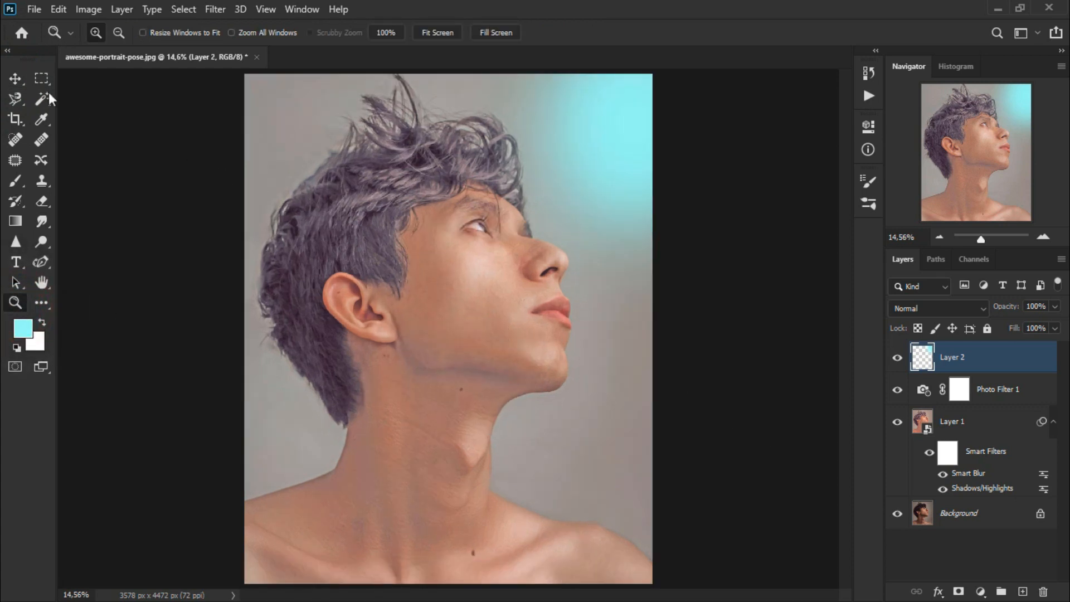
{"action": "left_click", "coordinate": [15, 78]}
{"action": "left_click", "coordinate": [215, 9]}
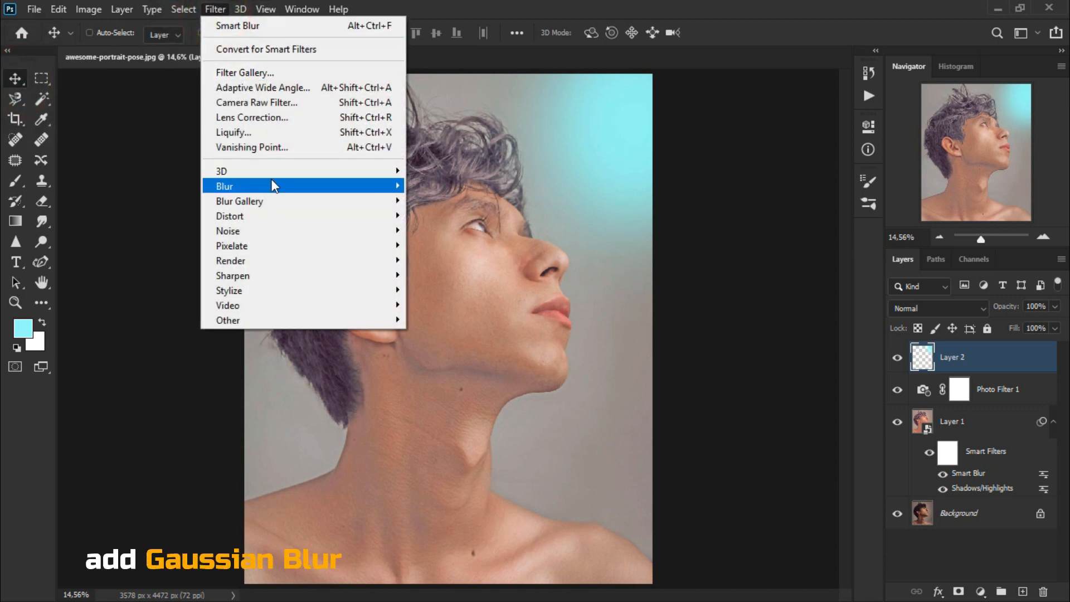
{"action": "mouse_move", "coordinate": [274, 186]}
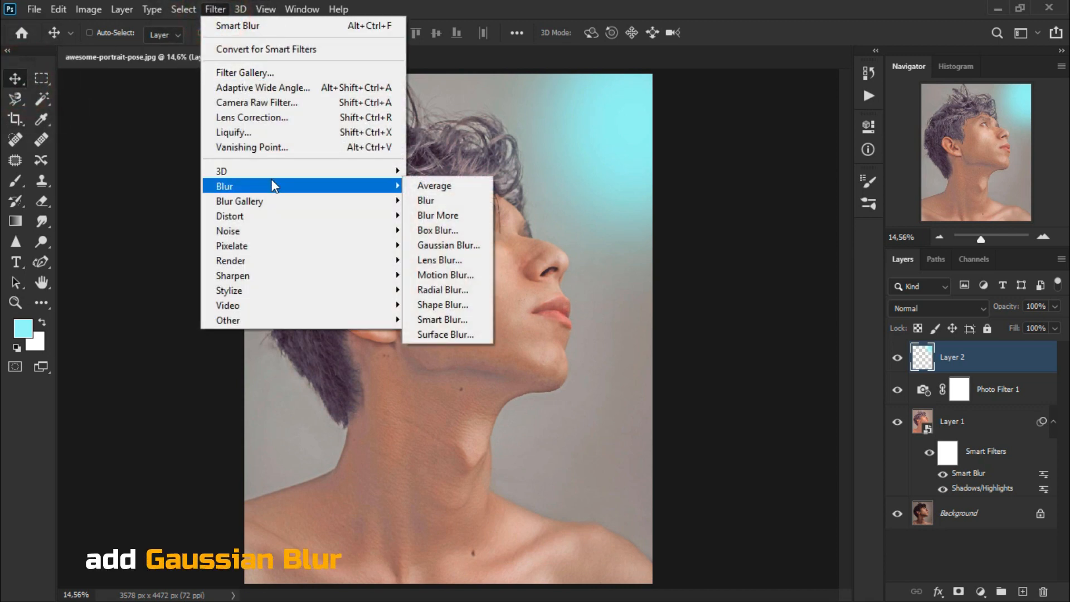
{"action": "left_click", "coordinate": [471, 252]}
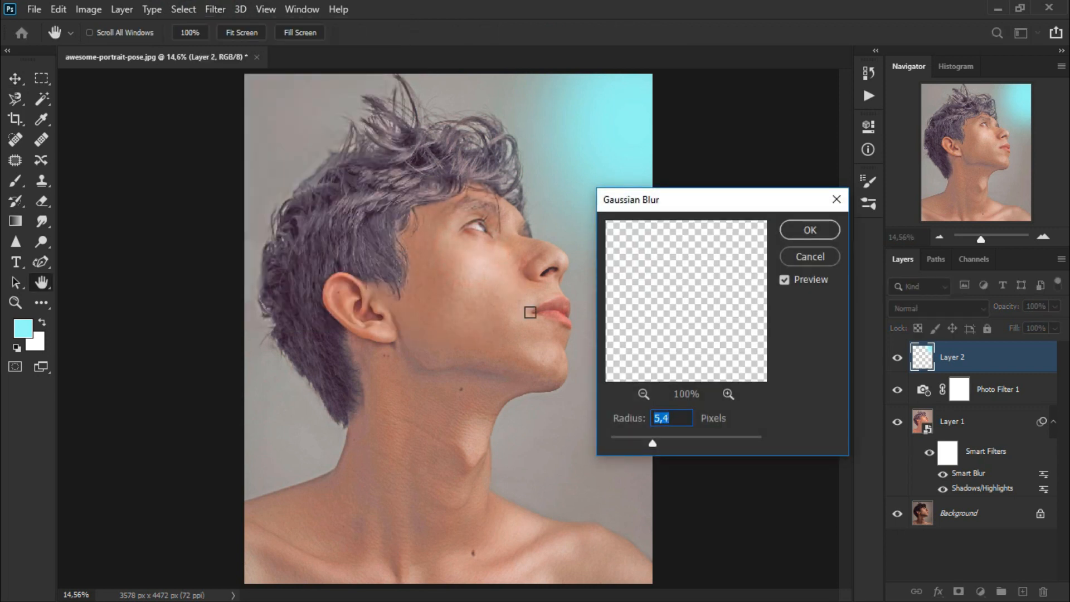
{"action": "left_click_drag", "start_coordinate": [703, 444], "coordinate": [809, 401]}
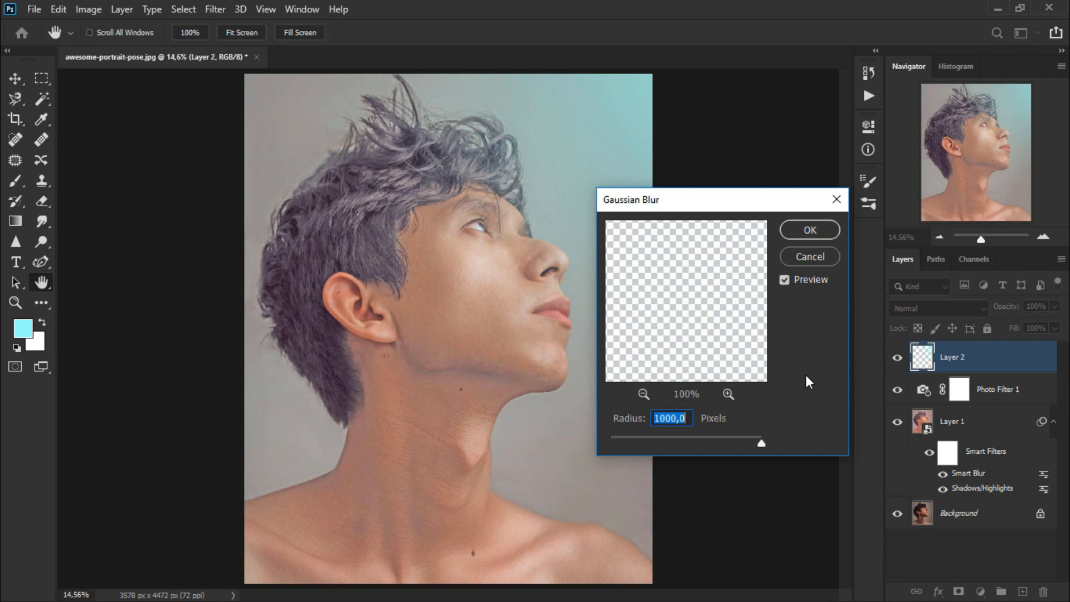
{"action": "left_click", "coordinate": [809, 230]}
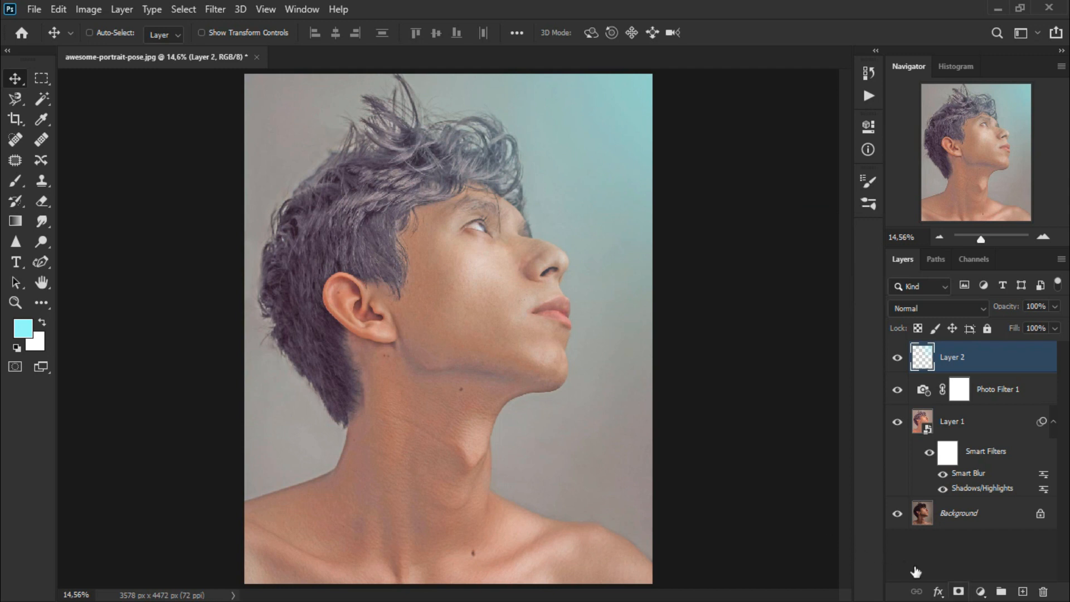
- Add a second Photo Filter adjustment layer above Layer 2, using the Cyan filter at 85% density
{"action": "left_click", "coordinate": [980, 592]}
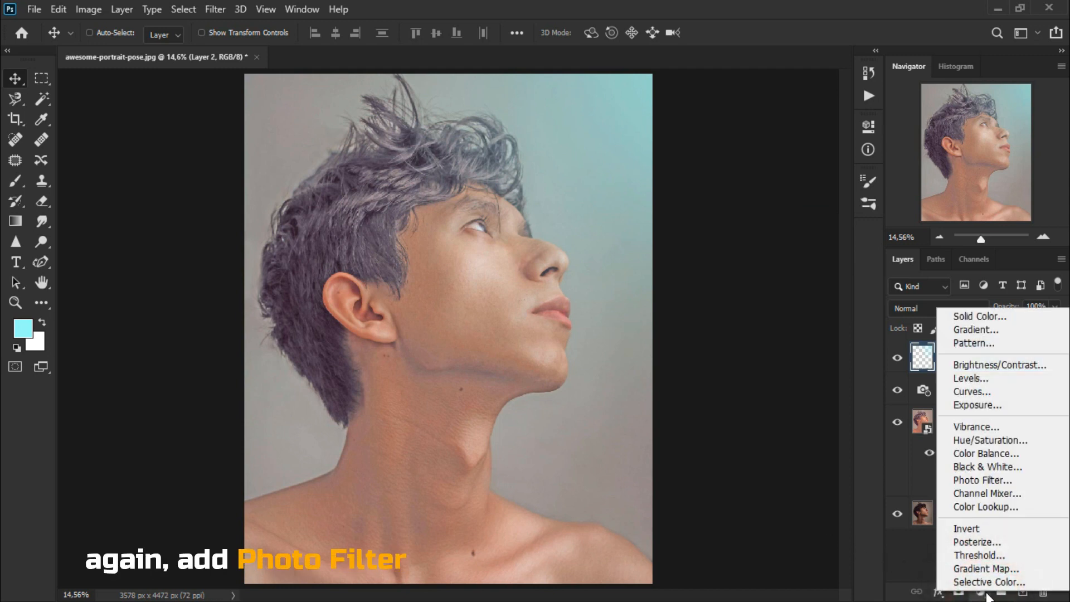
{"action": "left_click", "coordinate": [1019, 481]}
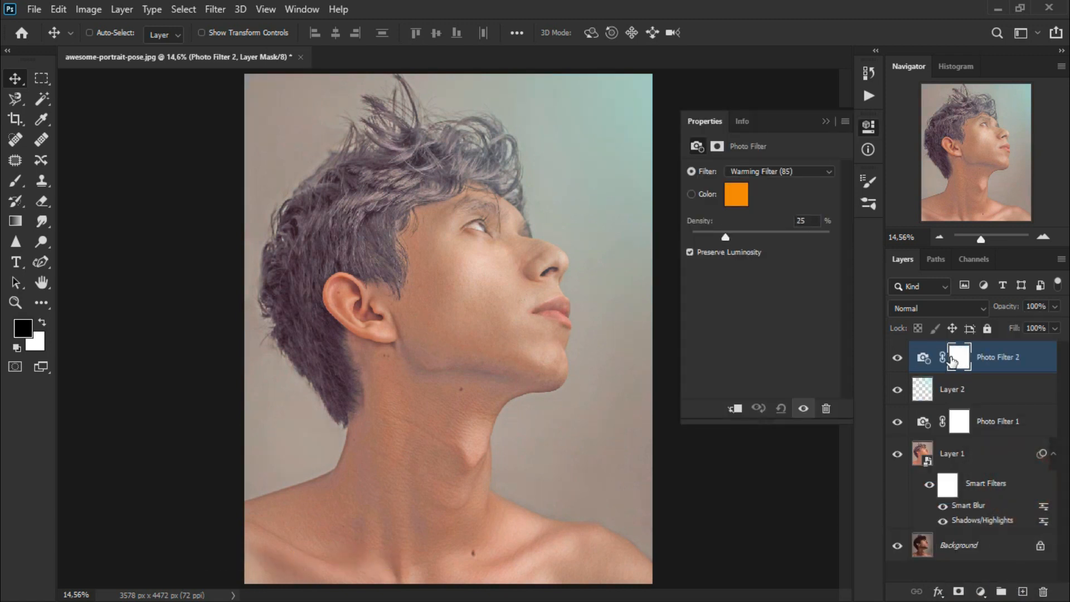
{"action": "left_click", "coordinate": [773, 173]}
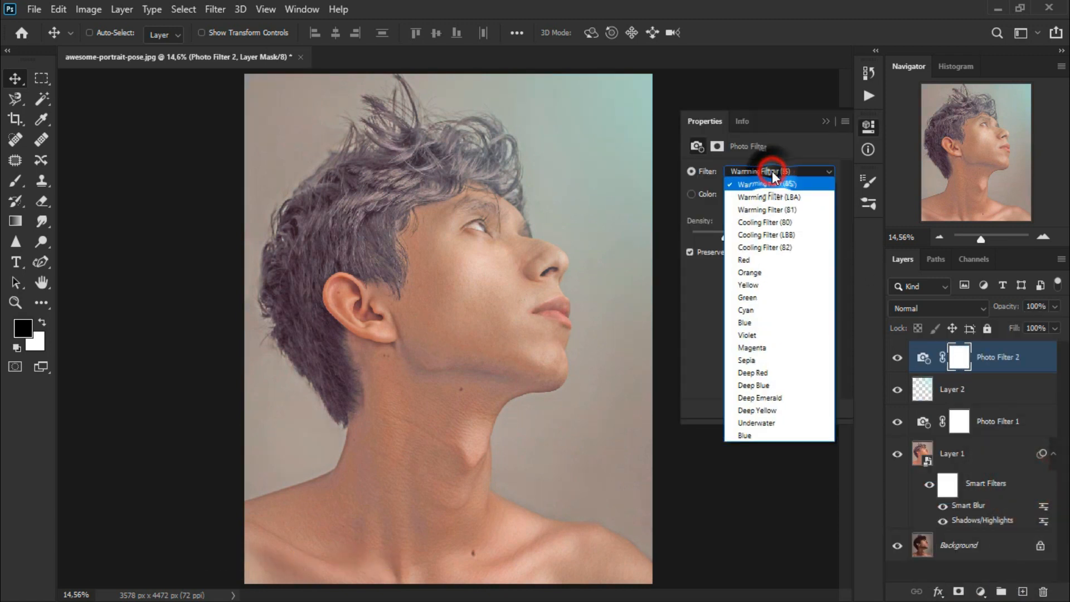
{"action": "left_click", "coordinate": [791, 313]}
{"action": "left_click_drag", "start_coordinate": [727, 238], "coordinate": [785, 241]}
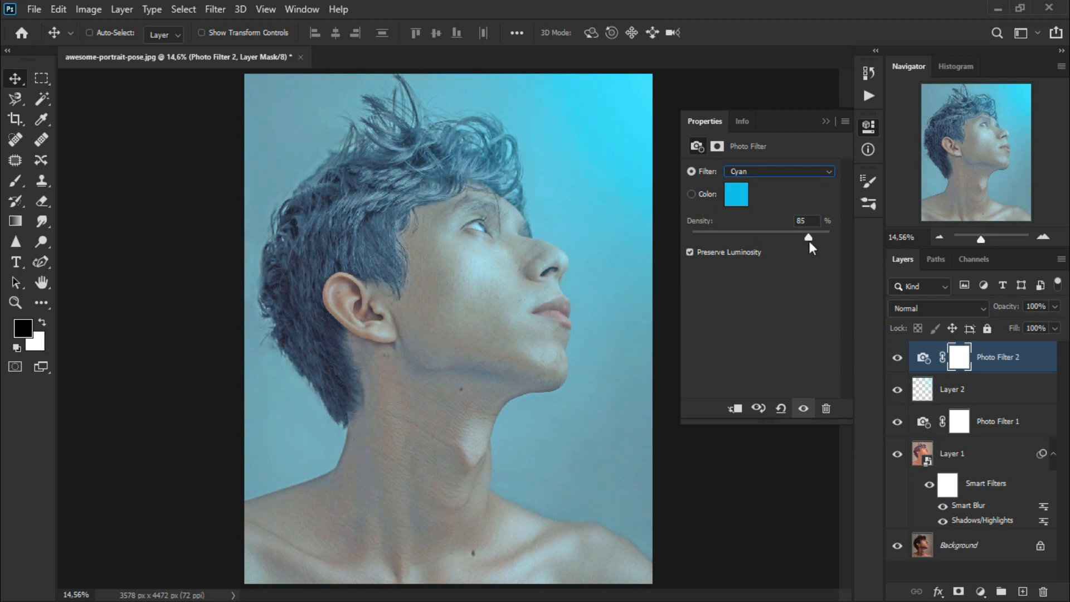
{"action": "left_click", "coordinate": [824, 124]}
{"action": "left_click", "coordinate": [896, 362]}
{"action": "left_click", "coordinate": [895, 361]}
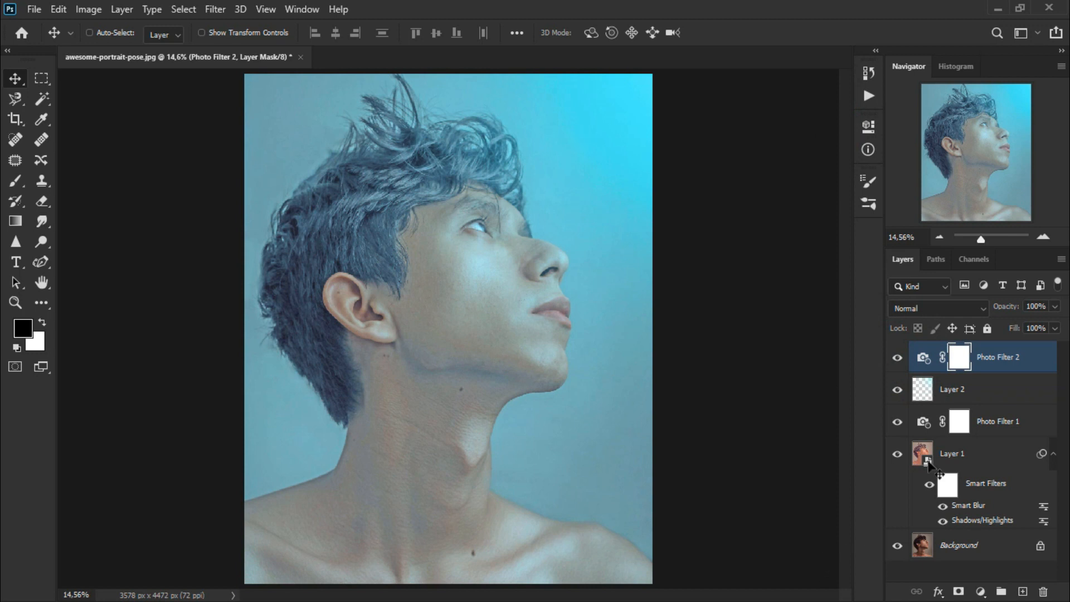
- Duplicate Layer 2 and move the copy above the Photo Filter 2 layer
{"action": "left_click", "coordinate": [1010, 398]}
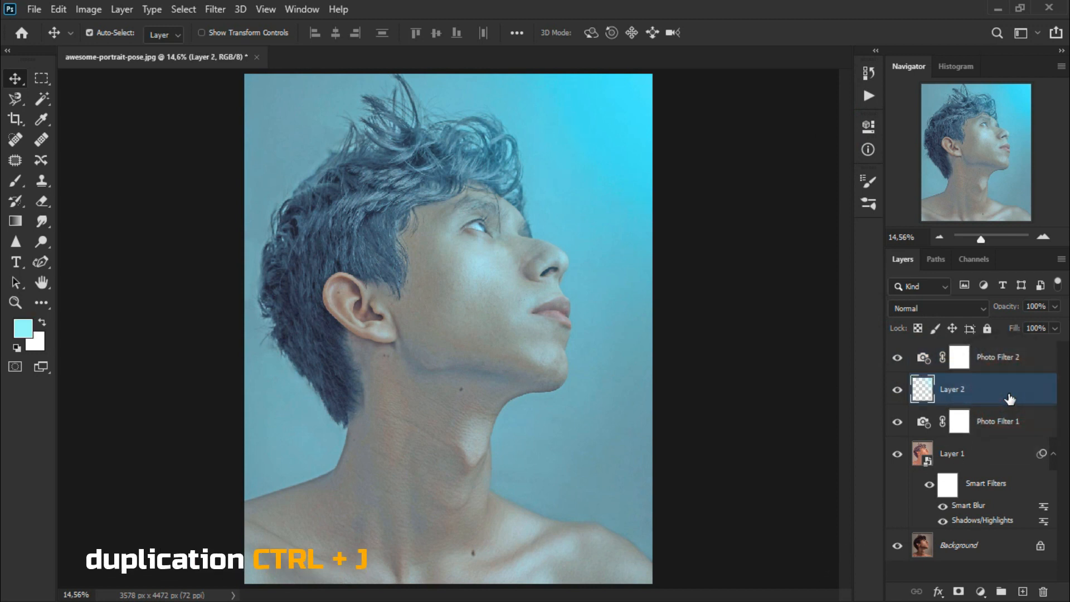
{"action": "key", "text": "ctrl+j"}
{"action": "left_click_drag", "start_coordinate": [1009, 397], "coordinate": [1006, 355]}
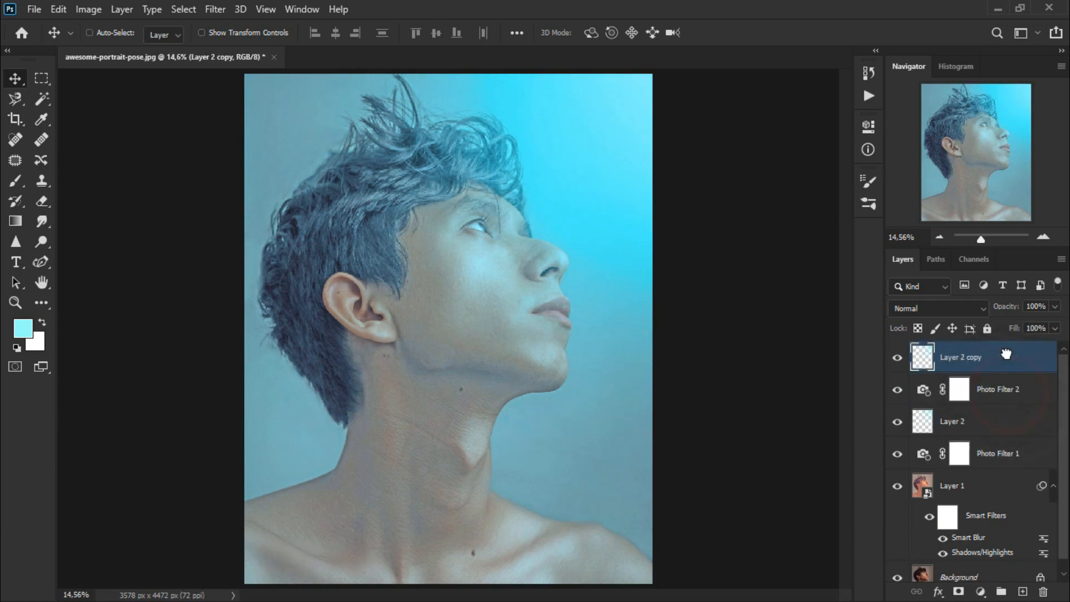
- Set the blend mode of the duplicated glow layer to Screen and compare the image with and without it
{"action": "left_click", "coordinate": [918, 308]}
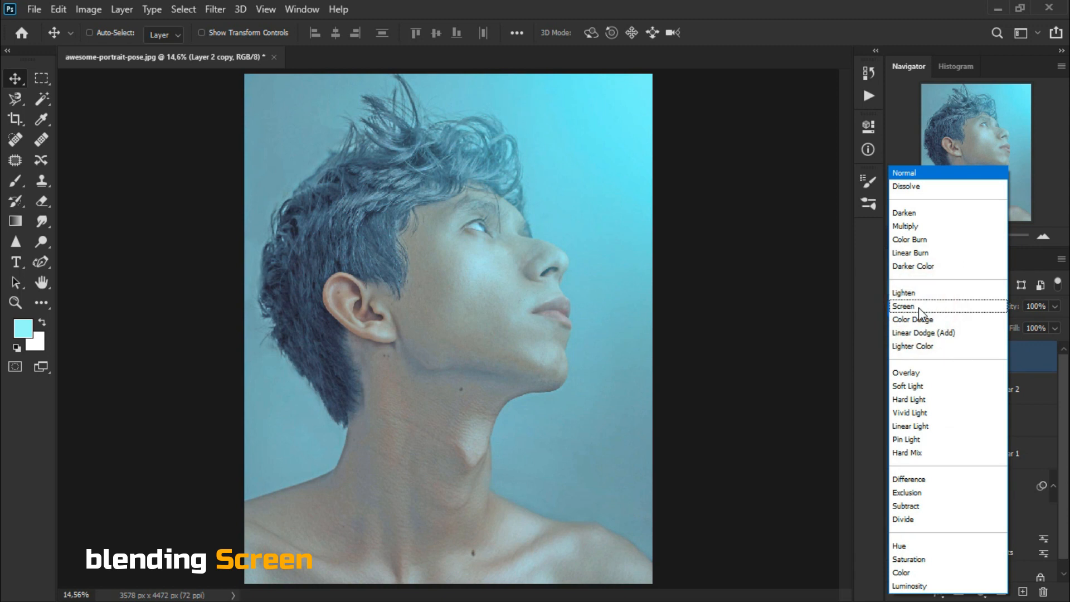
{"action": "left_click", "coordinate": [935, 306]}
{"action": "left_click", "coordinate": [897, 357]}
{"action": "left_click", "coordinate": [897, 357]}
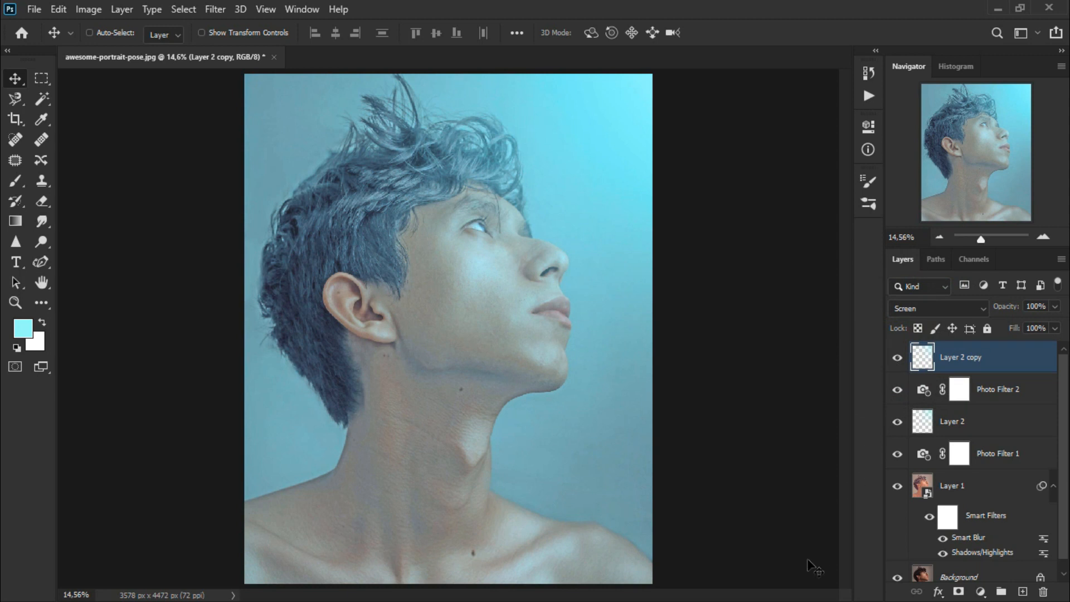
- Add a Color Lookup adjustment layer above Layer 2 copy with the Crisp_Warm.look 3D LUT and set its blend mode to Luminosity
{"action": "left_click", "coordinate": [1053, 491]}
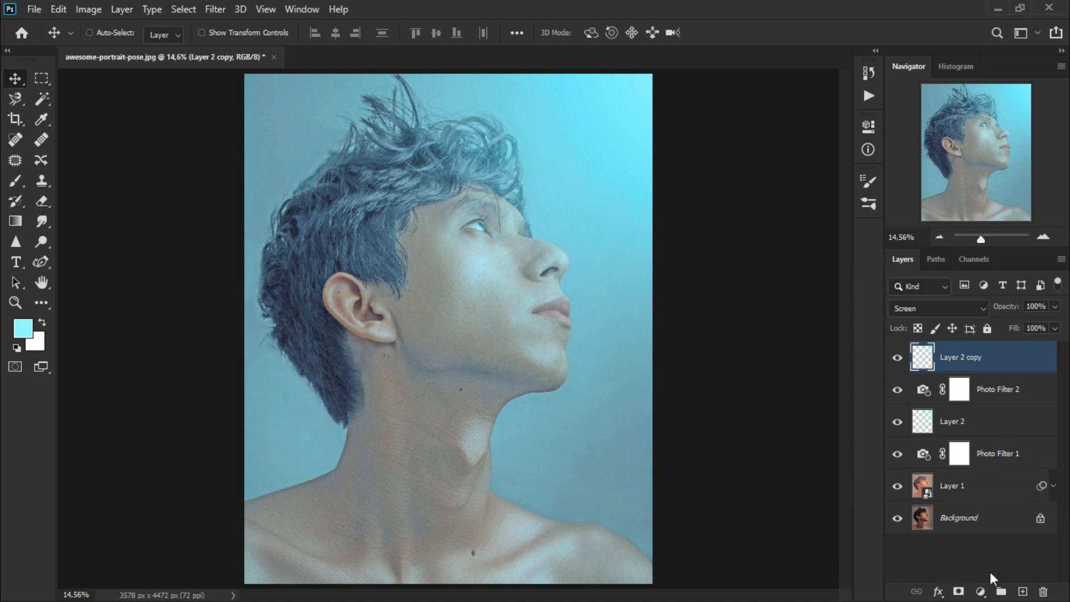
{"action": "left_click", "coordinate": [980, 590]}
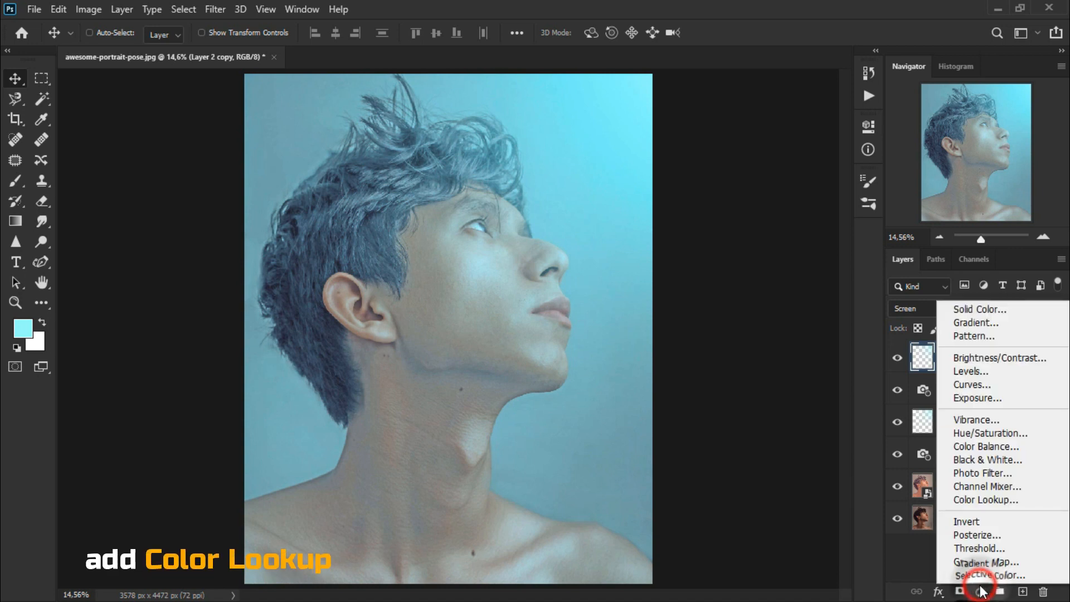
{"action": "left_click", "coordinate": [1028, 500]}
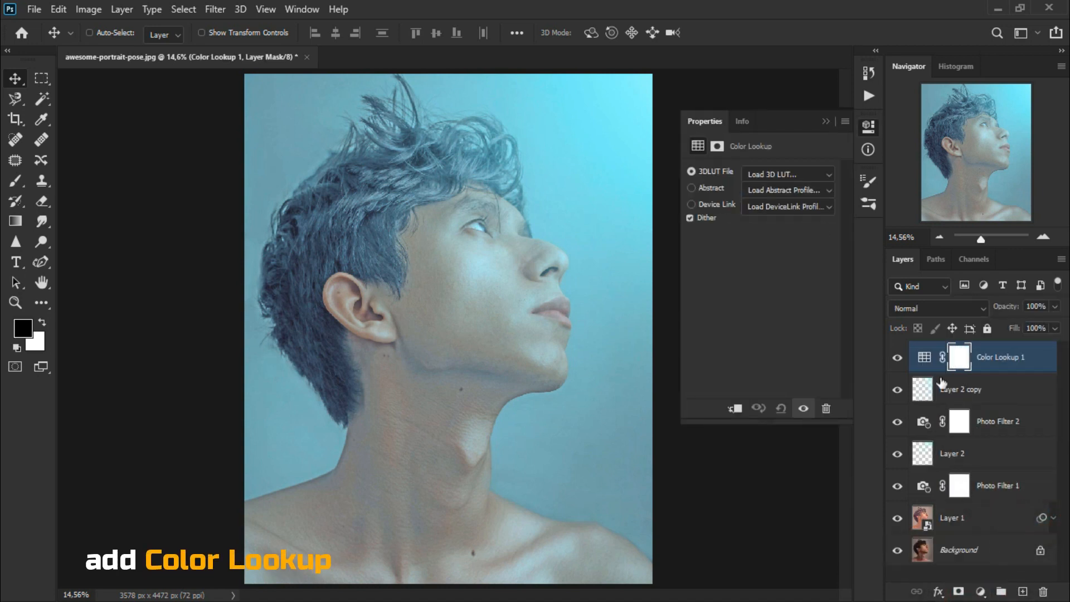
{"action": "left_click", "coordinate": [794, 173]}
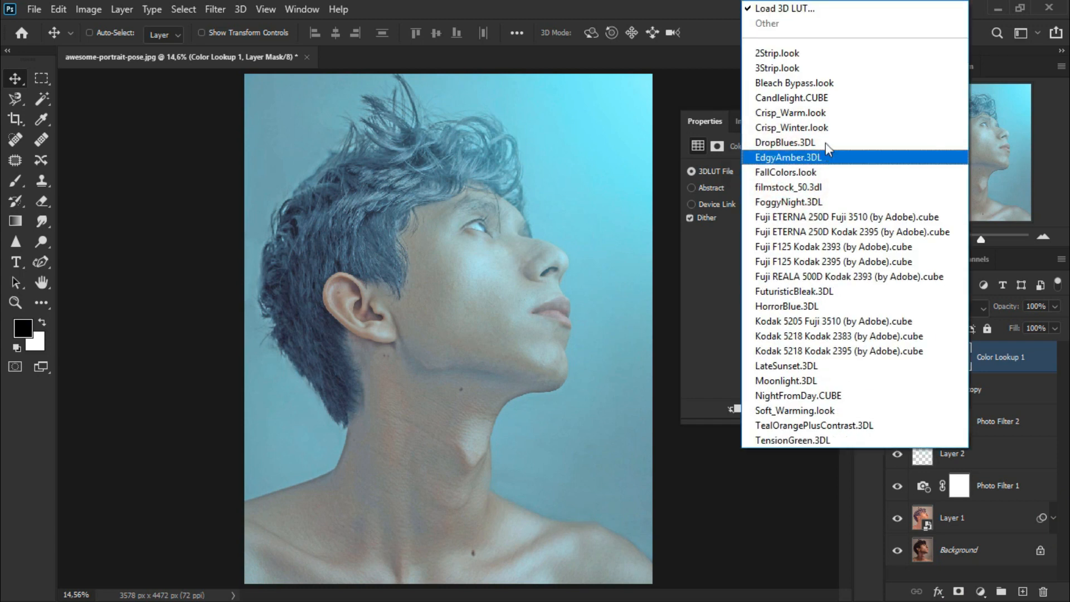
{"action": "left_click", "coordinate": [796, 113]}
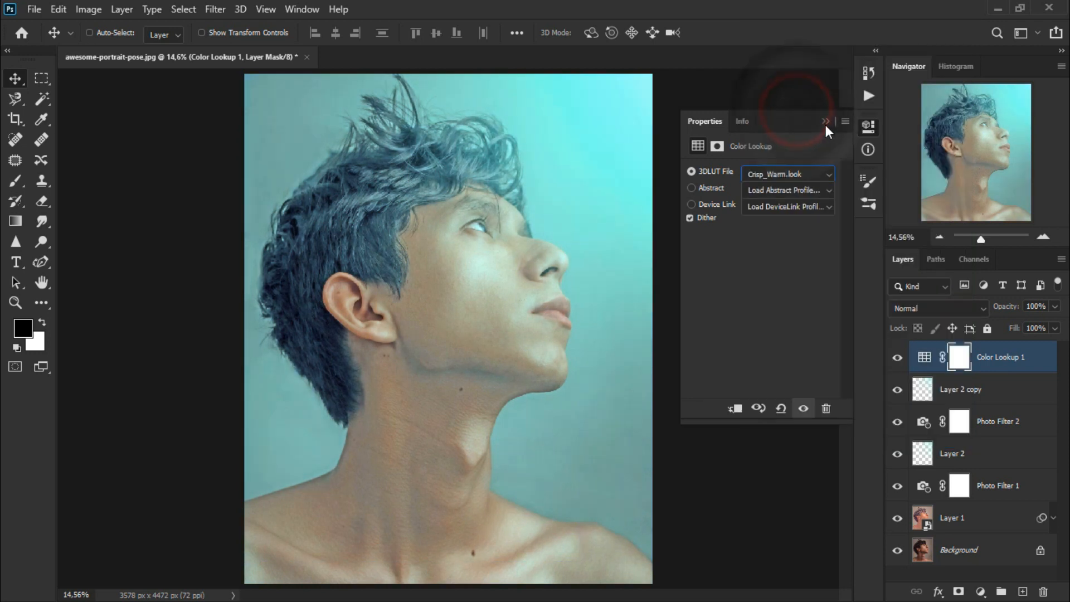
{"action": "left_click", "coordinate": [825, 122]}
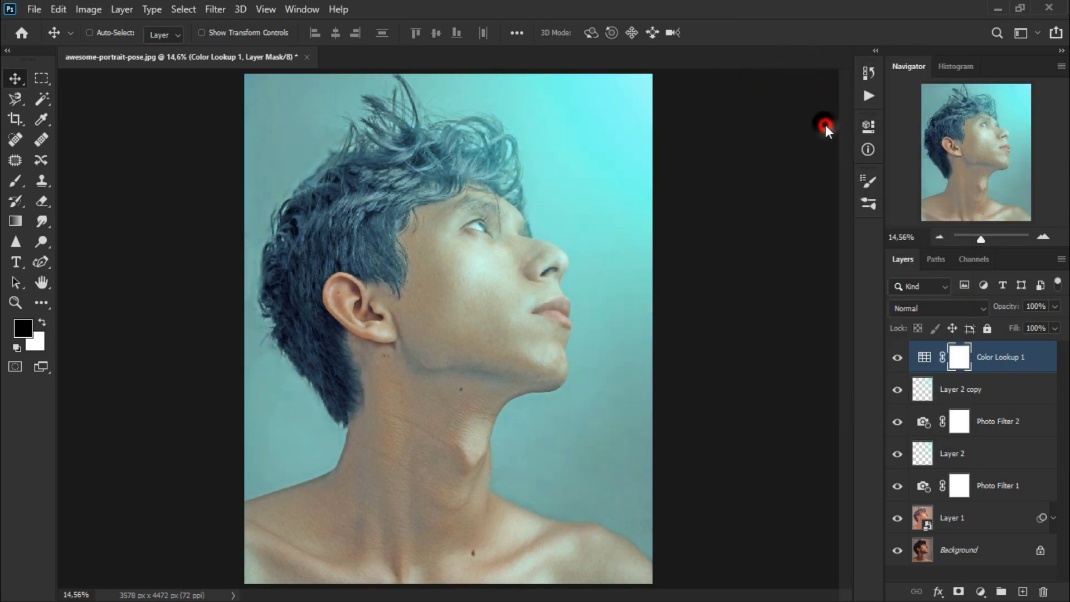
{"action": "left_click", "coordinate": [918, 312]}
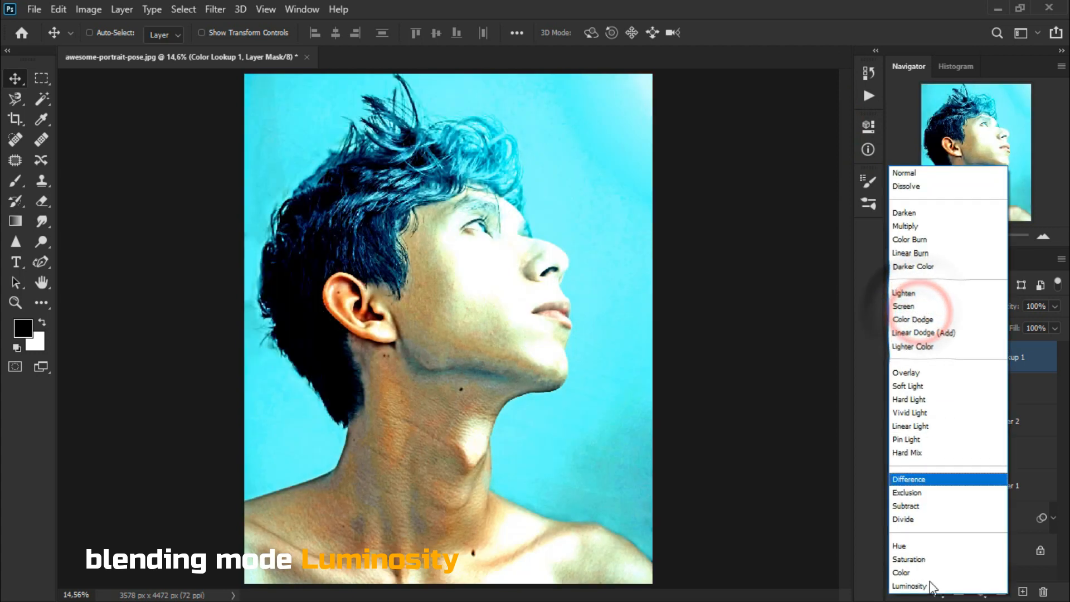
{"action": "left_click", "coordinate": [932, 586]}
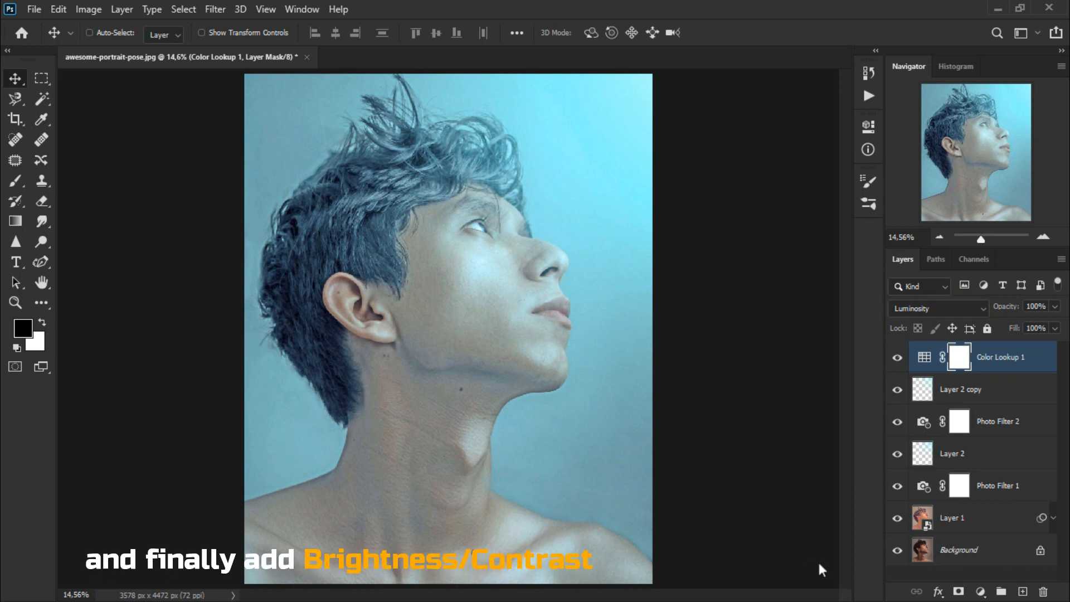
- Add a Brightness/Contrast adjustment layer above Color Lookup 1 with brightness -87 and contrast 100
{"action": "left_click", "coordinate": [981, 592]}
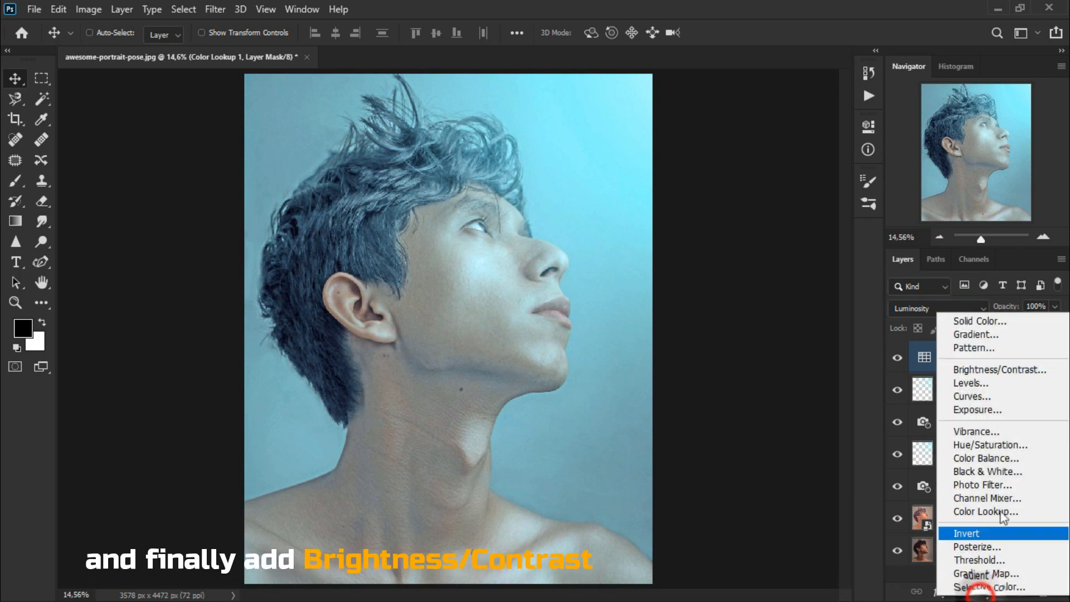
{"action": "left_click", "coordinate": [1032, 369]}
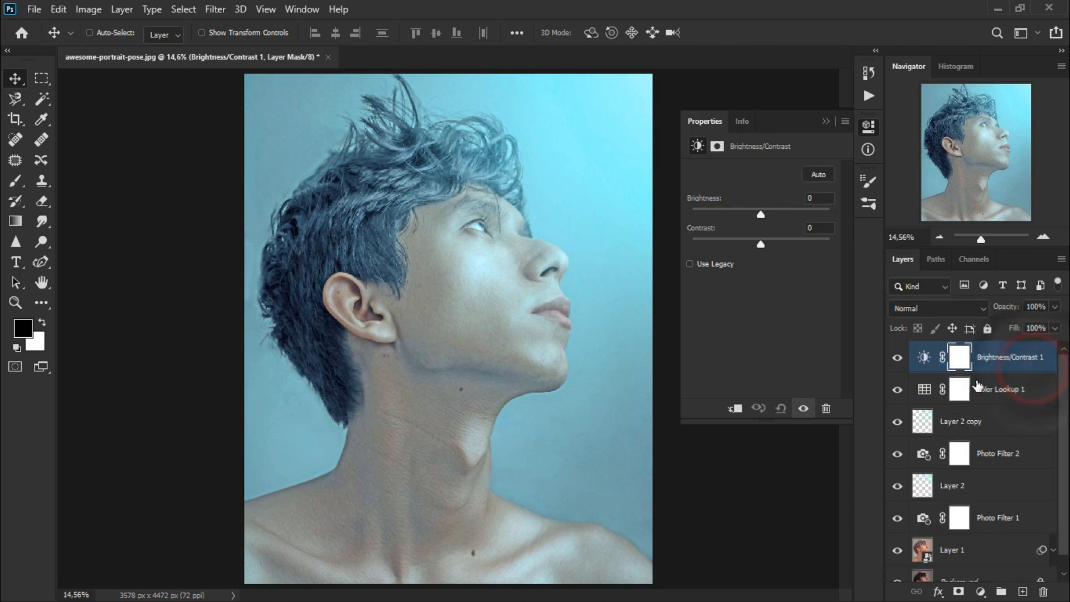
{"action": "left_click_drag", "start_coordinate": [760, 215], "coordinate": [722, 216]}
{"action": "left_click", "coordinate": [716, 212]}
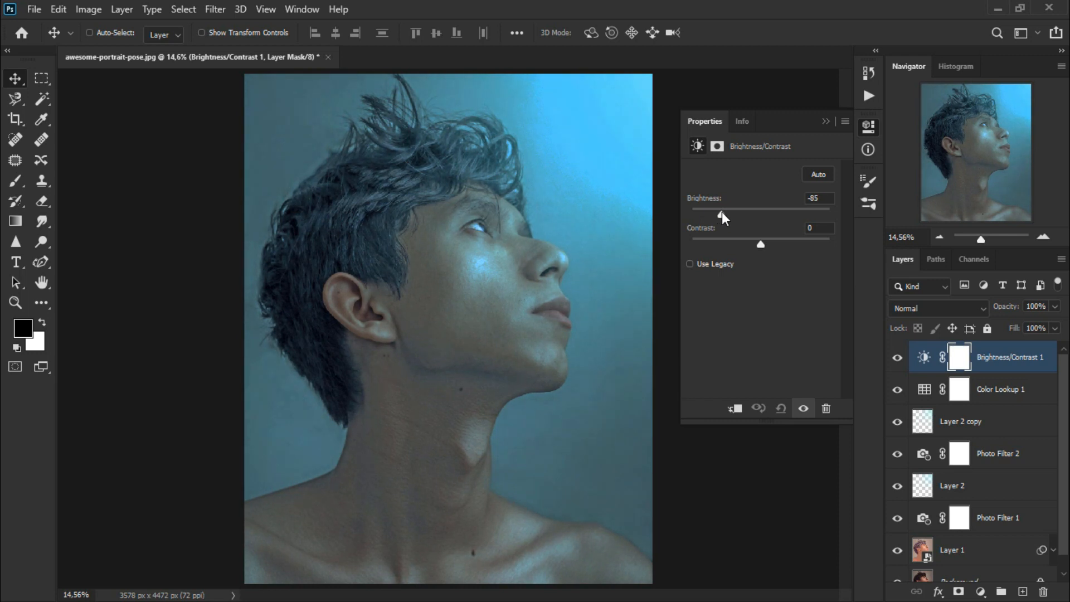
{"action": "left_click_drag", "start_coordinate": [761, 243], "coordinate": [877, 254]}
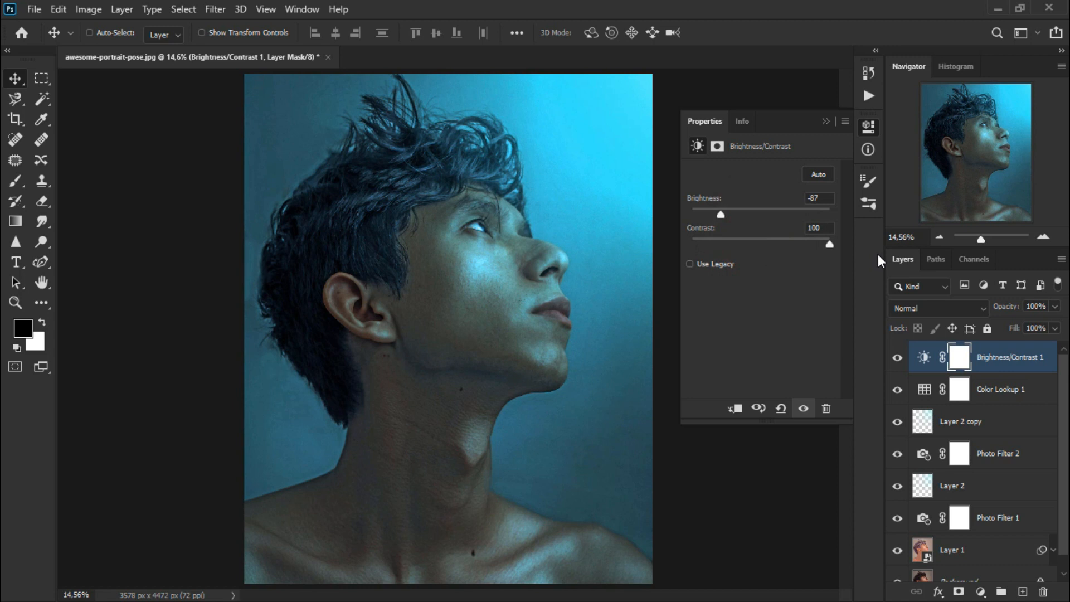
{"action": "left_click", "coordinate": [826, 122]}
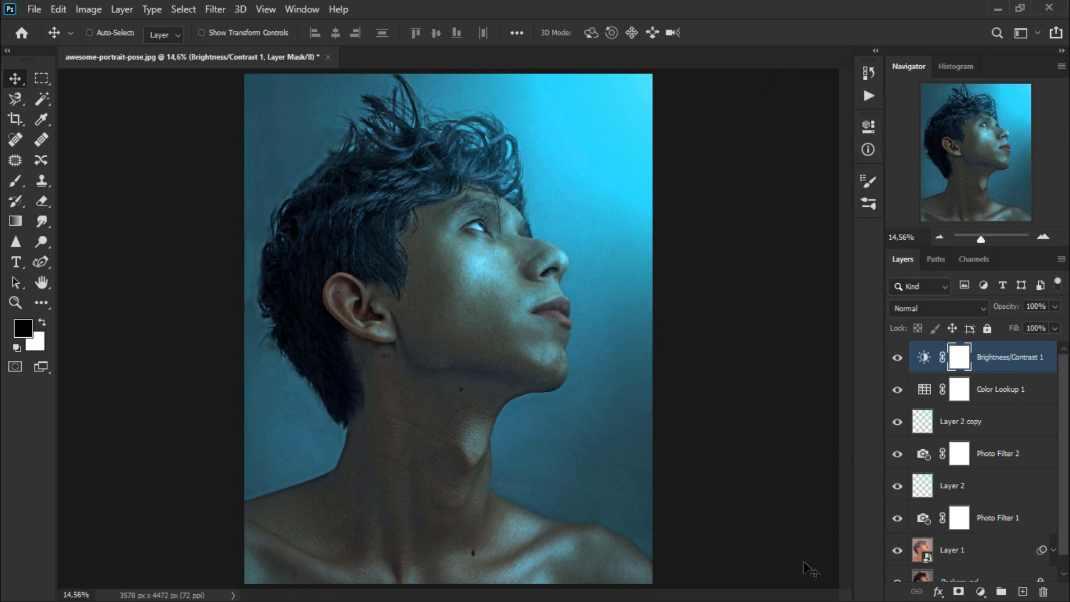